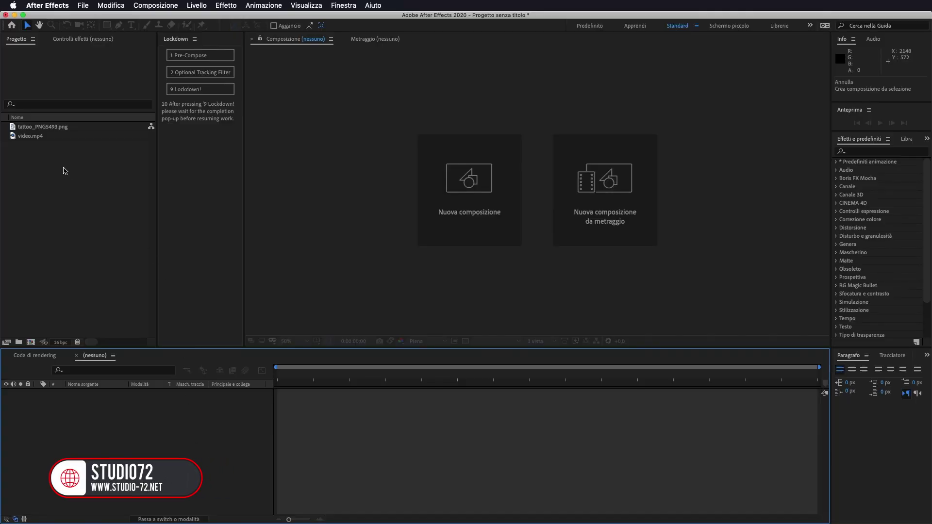
Build a 'video' composition from video.mp4 and scrub further into the clip.
click(27, 137)
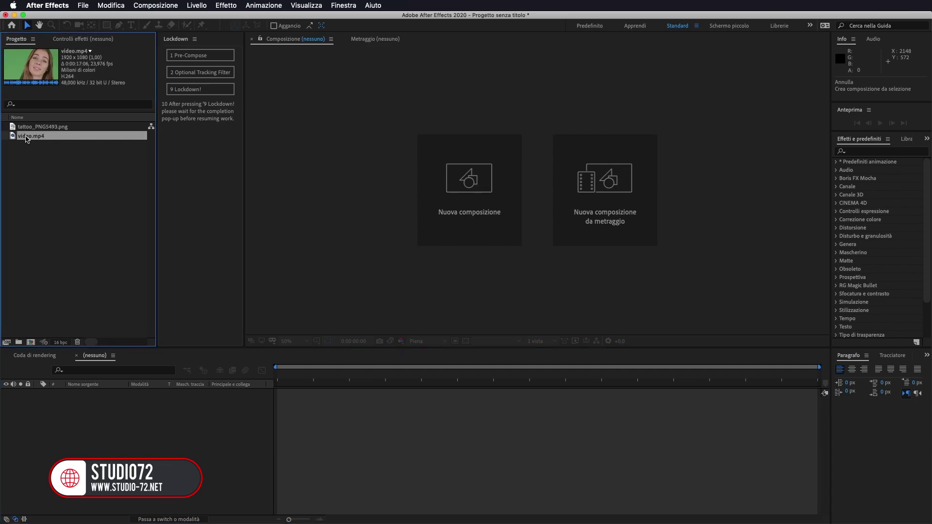
drag(27, 139, 37, 186)
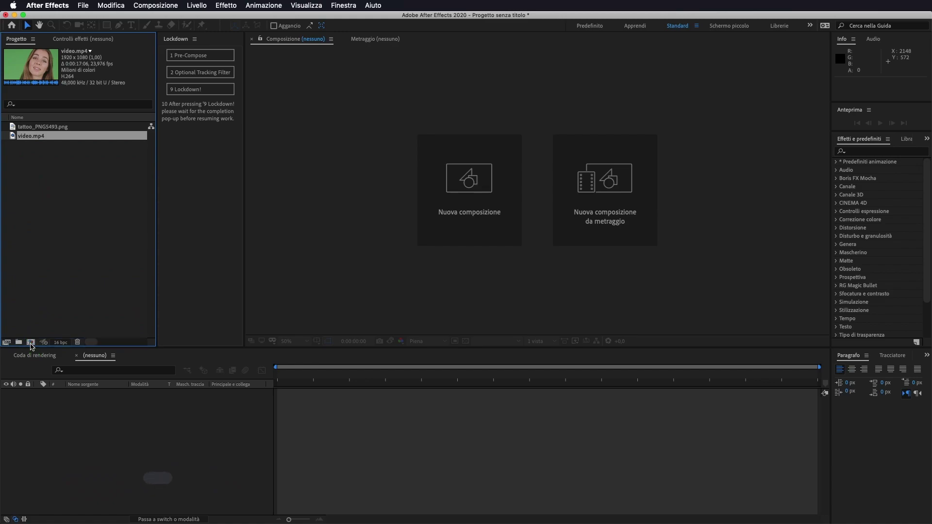
drag(37, 186, 31, 344)
mouse_move(278, 378)
mouse_down()
mouse_move(382, 385)
mouse_move(257, 390)
mouse_up()
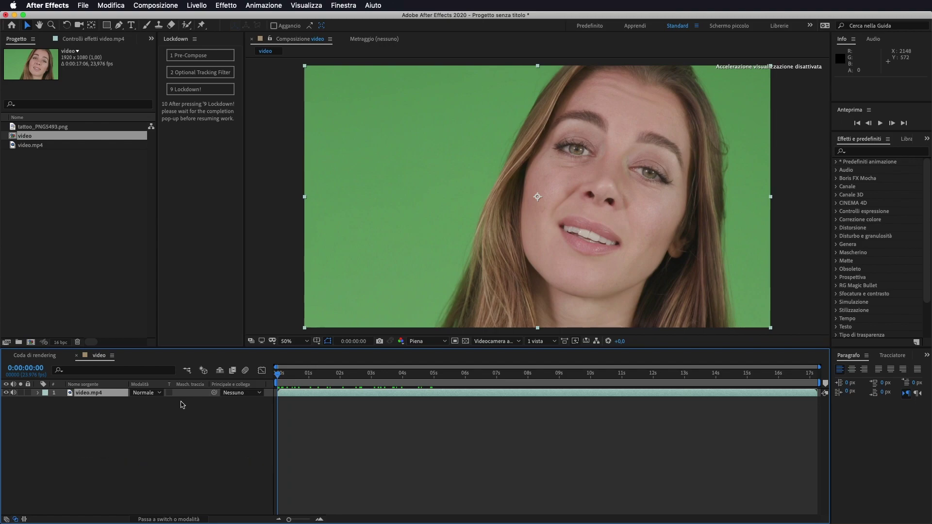
Add the Vranos Lockdown effect to the video.mp4 layer from the Effetto menu, then deselect it.
right_click(95, 396)
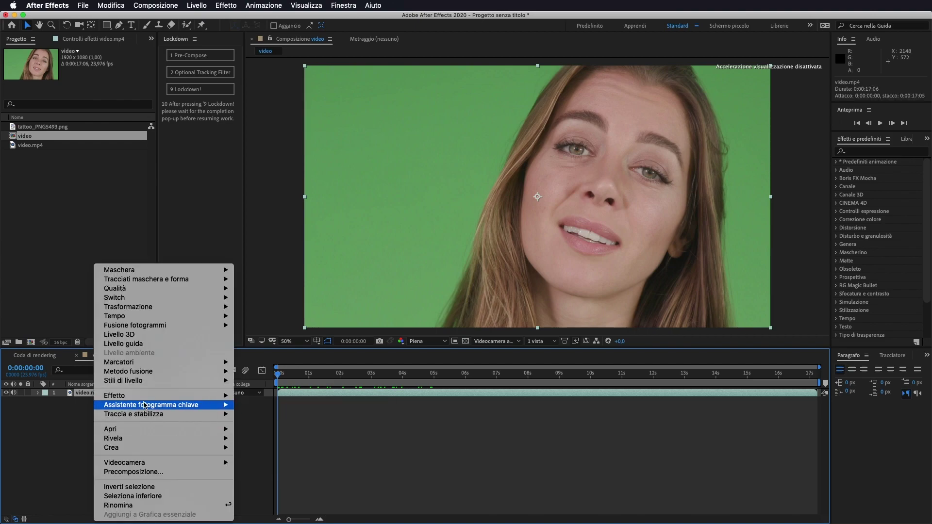
mouse_move(144, 399)
click(225, 136)
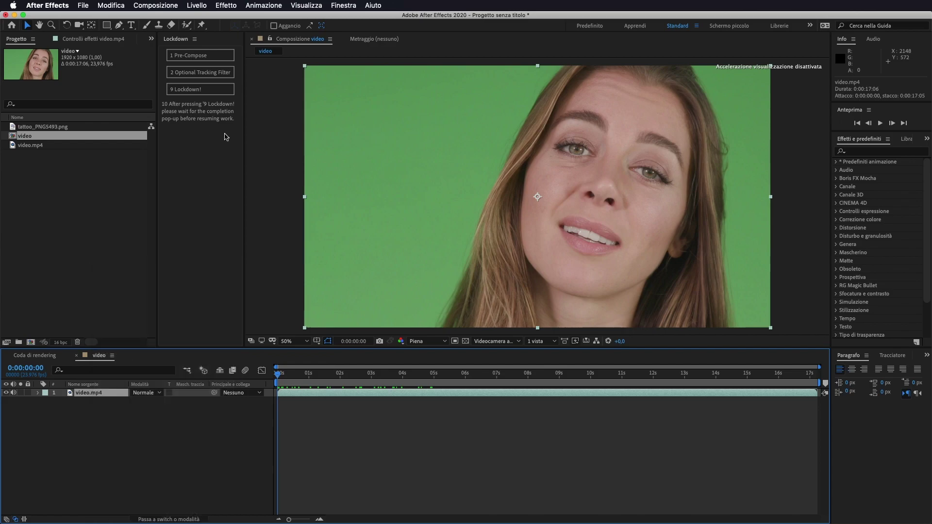
click(227, 6)
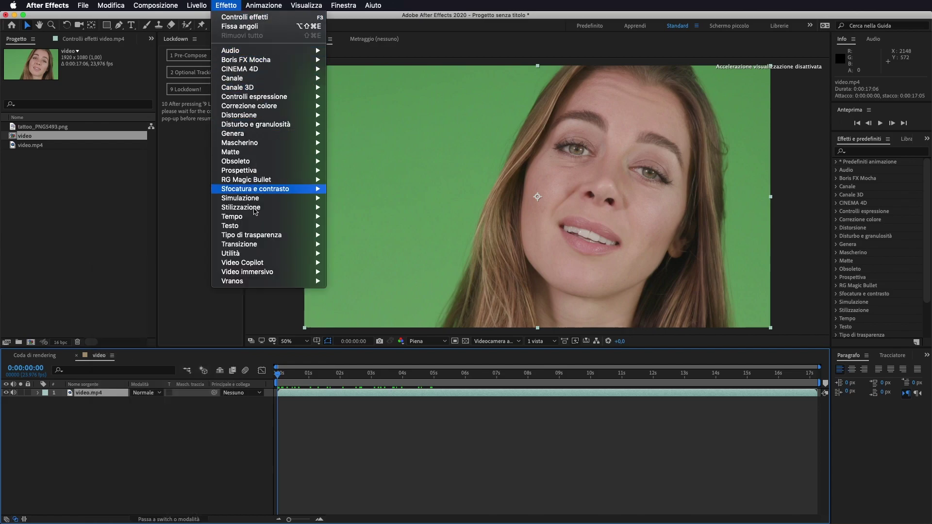
mouse_move(257, 286)
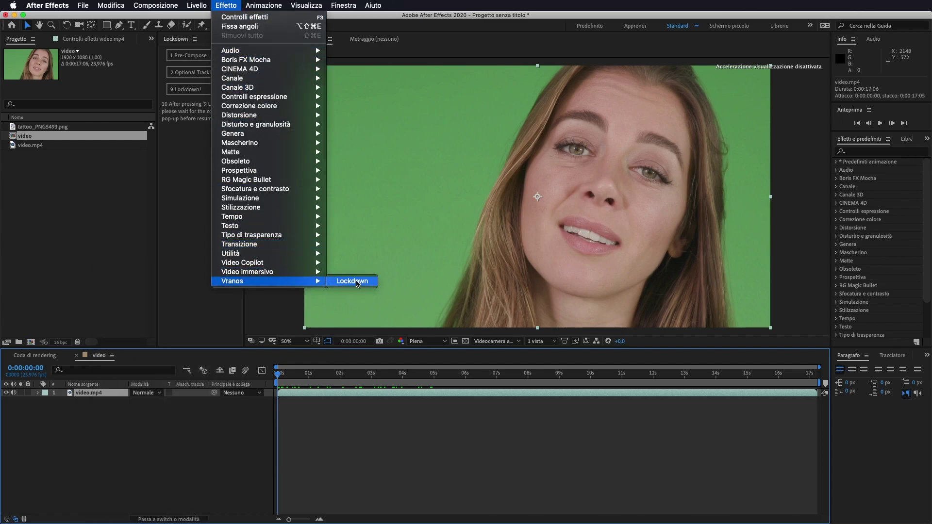
click(357, 284)
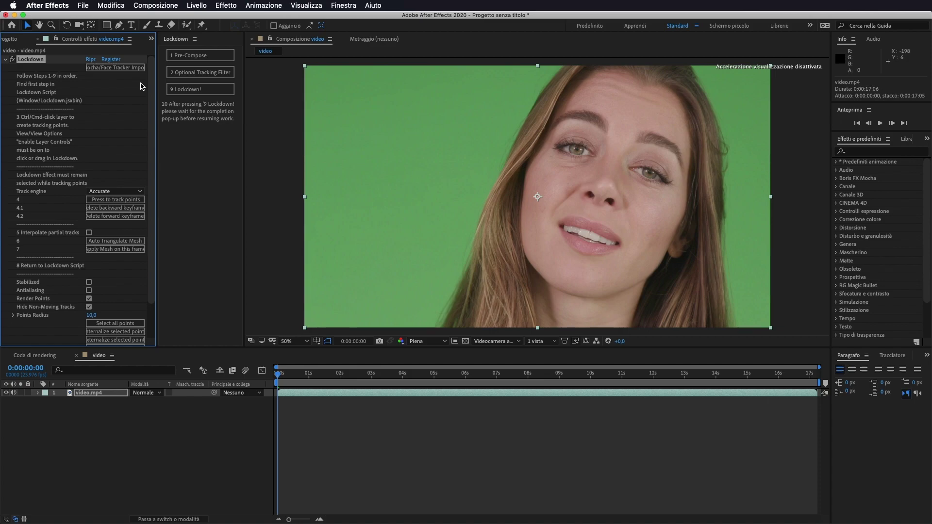
click(90, 393)
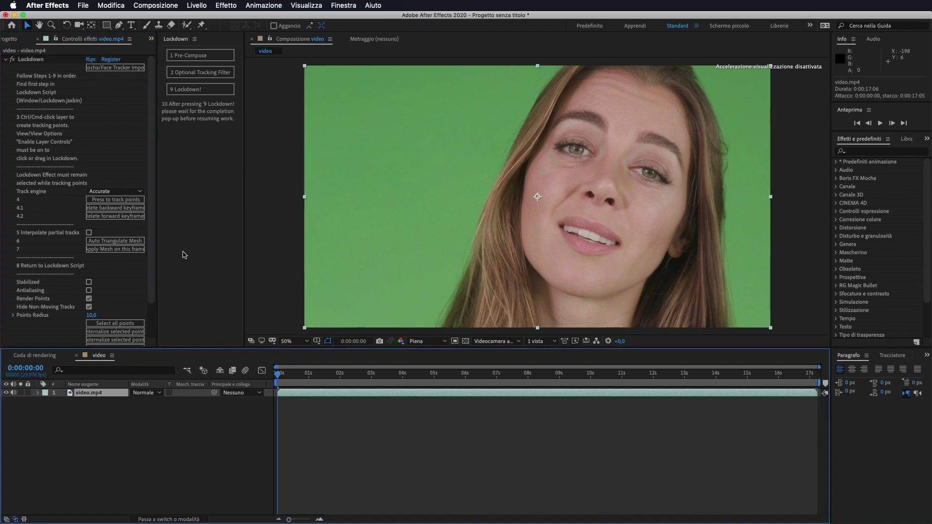
Pre-compose the footage with Lockdown's '1 Pre-Compose', then check the original video composition.
click(182, 60)
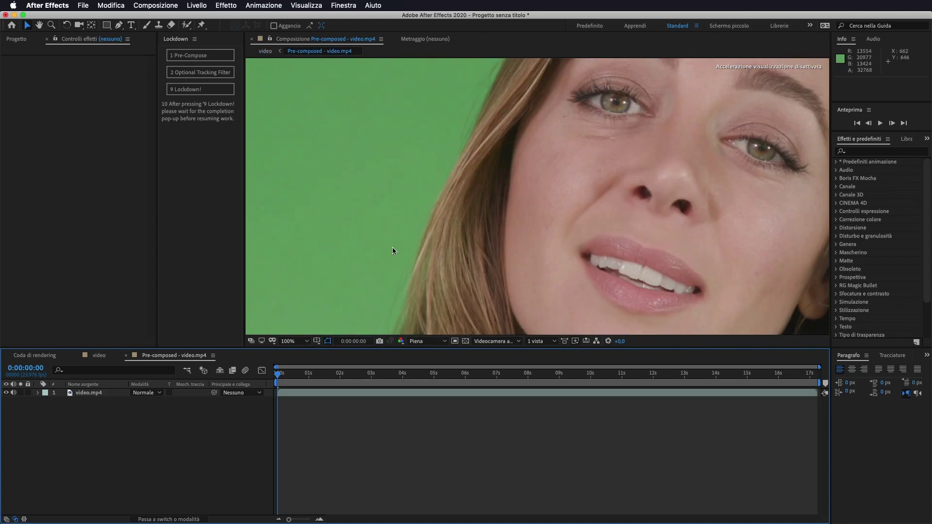
key(comma)
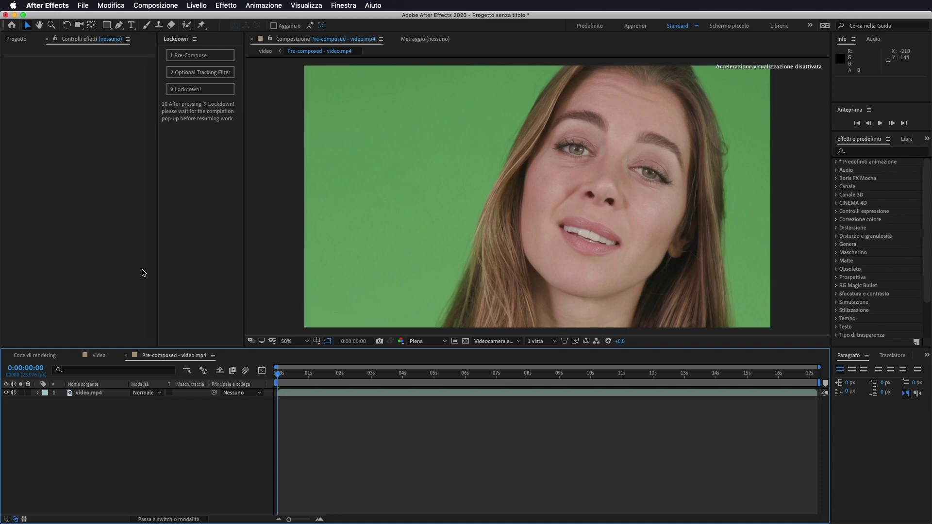
click(85, 360)
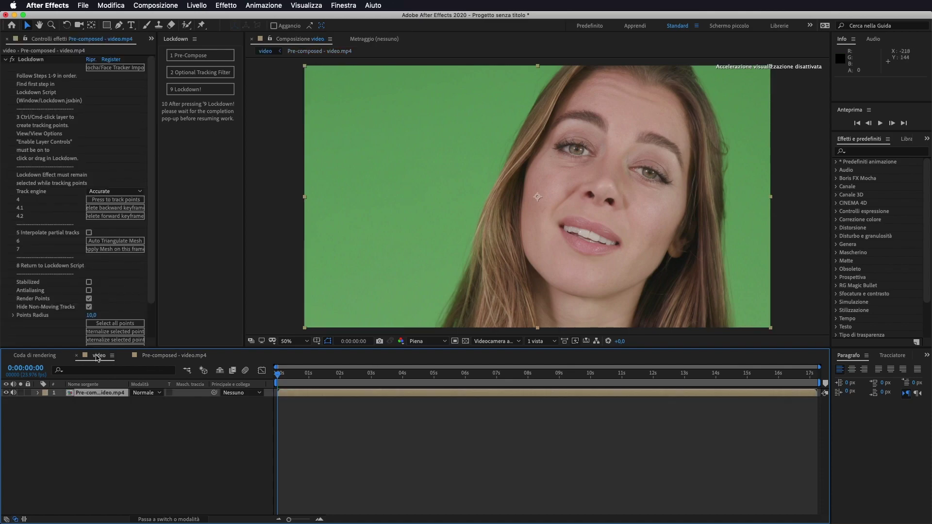
click(172, 359)
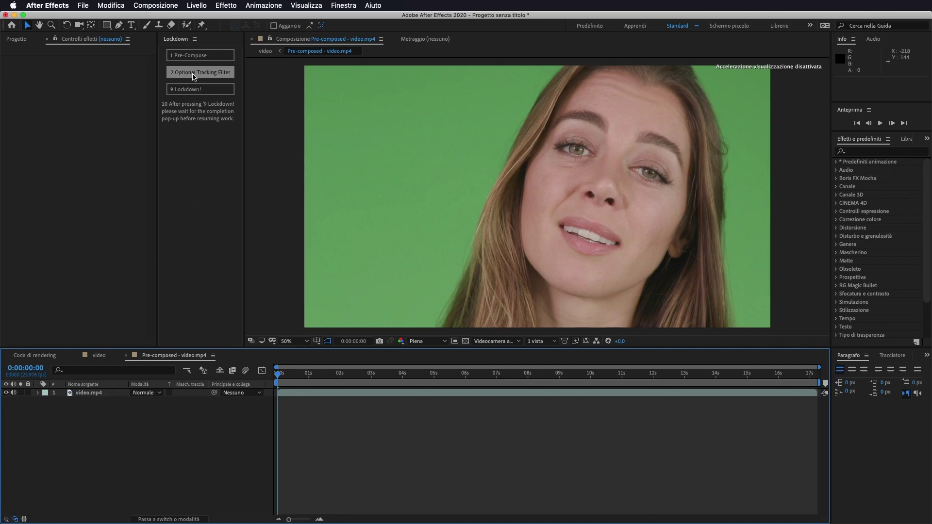
Dismiss the missing-layer alert and select the video.mp4 layer inside the precomp.
click(194, 73)
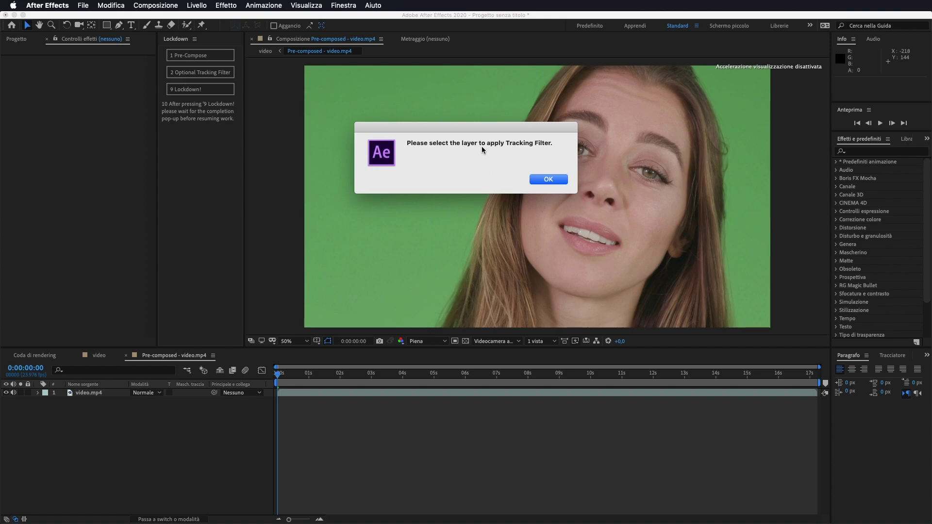
click(548, 179)
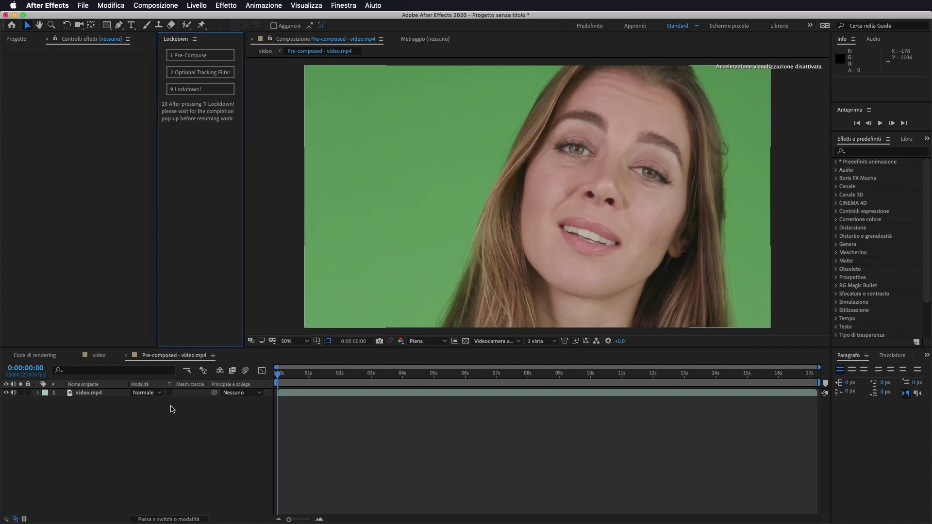
click(89, 394)
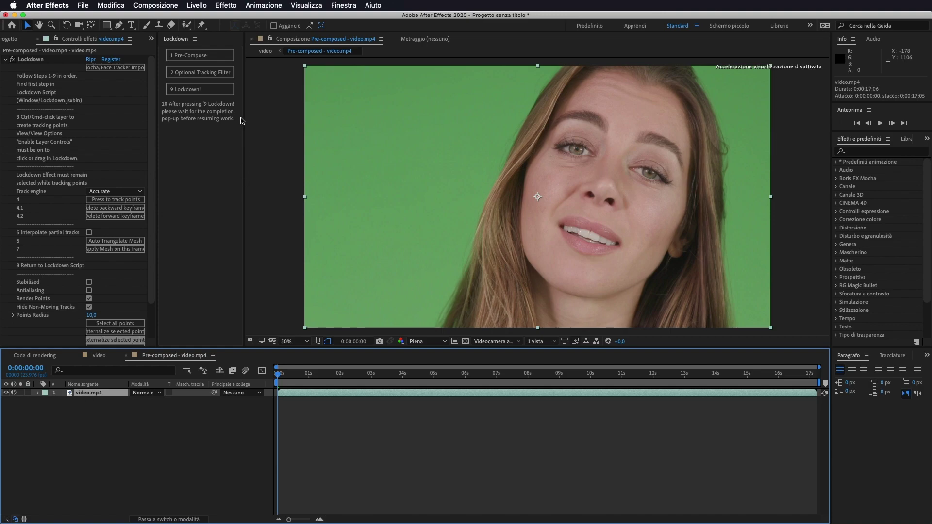
Apply Lockdown's '2 Optional Tracking Filter' to video.mp4 and scrub the timeline to preview it.
click(181, 76)
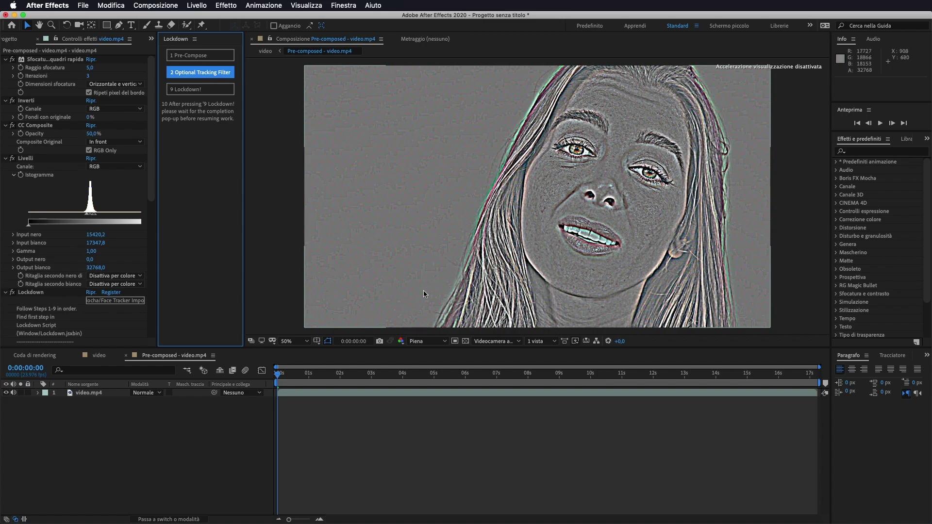
drag(281, 376, 333, 377)
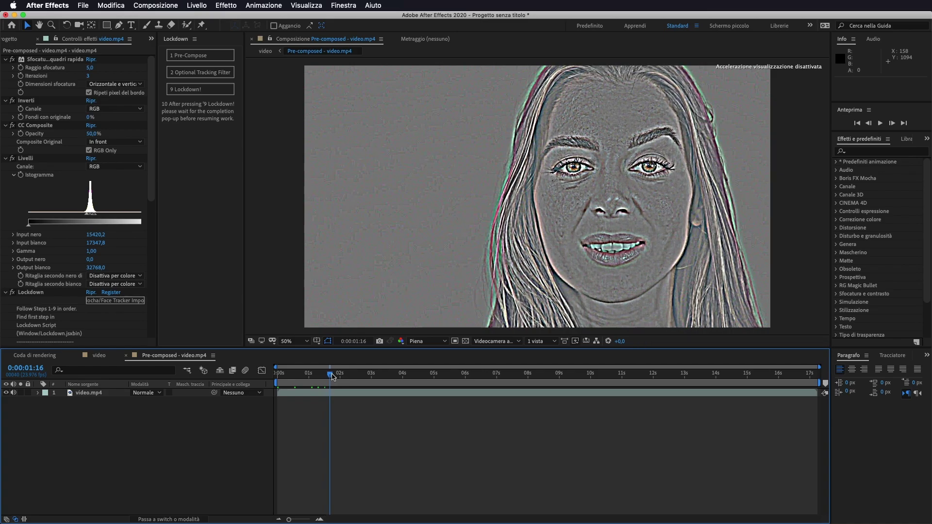
mouse_move(334, 378)
mouse_down()
mouse_move(343, 377)
mouse_move(324, 377)
mouse_up()
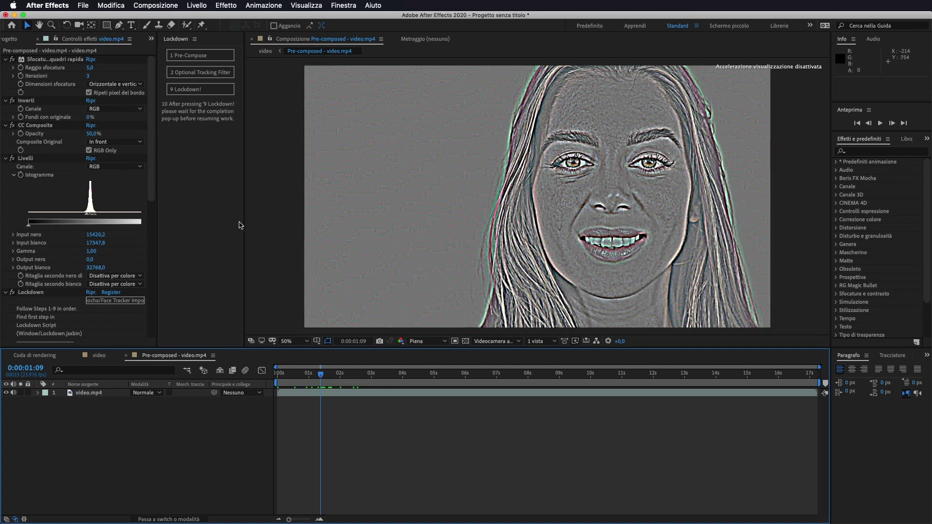
Scroll the Effect Controls to the Lockdown effect and select its name.
scroll(71, 169, down, 5)
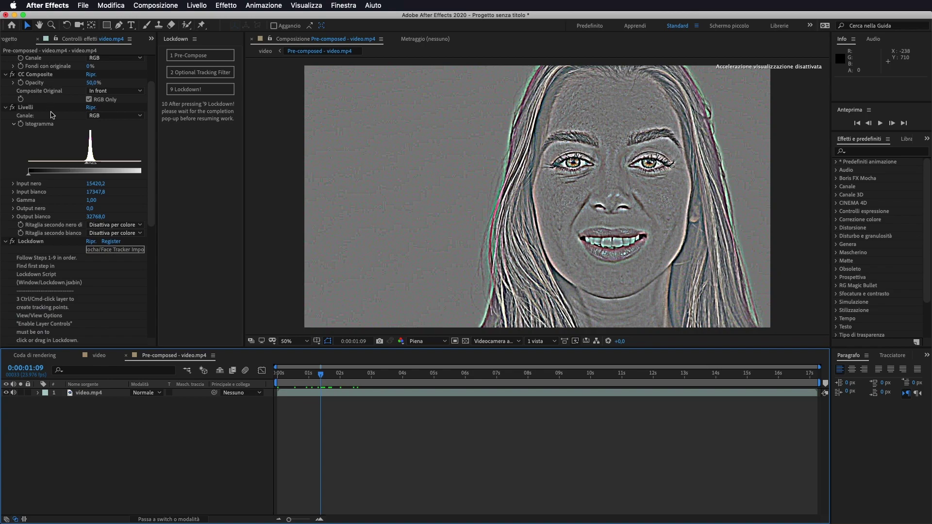
scroll(54, 122, up, 5)
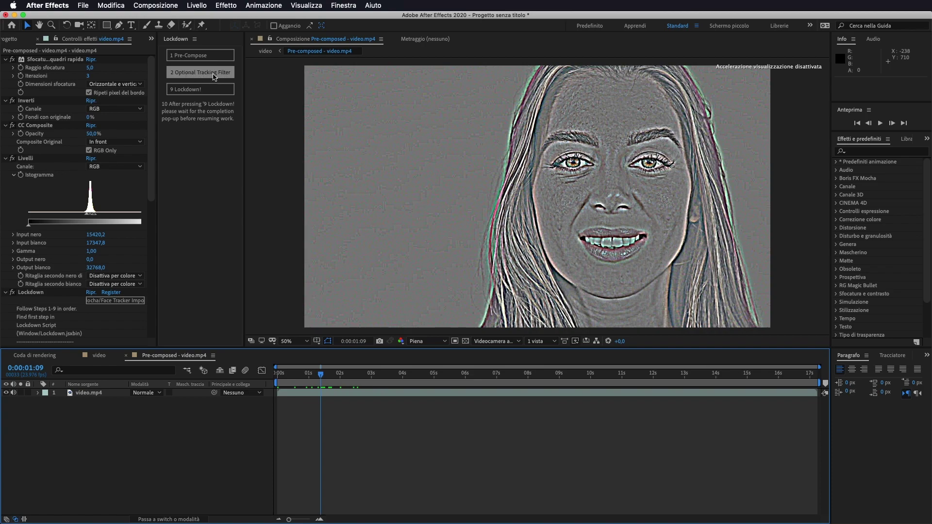
scroll(30, 174, down, 5)
scroll(30, 174, down, 9)
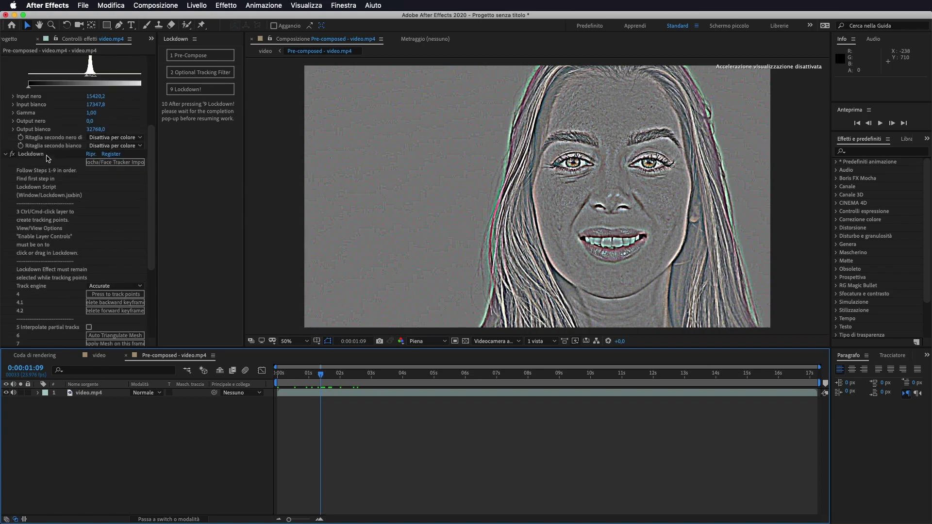
scroll(47, 159, down, 2)
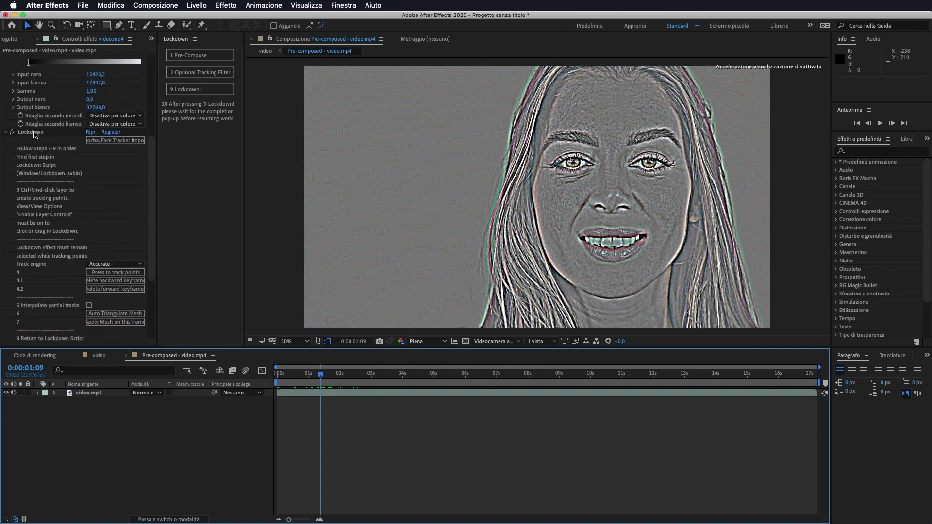
click(35, 134)
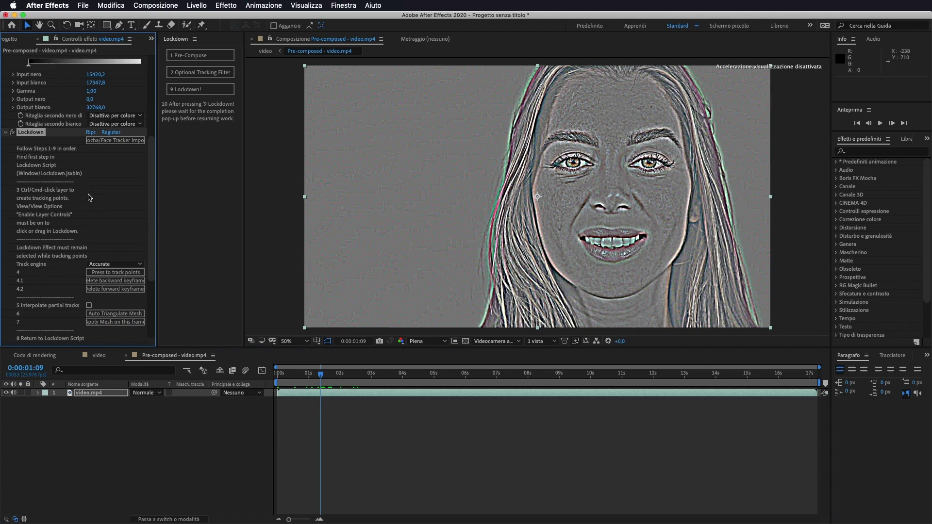
scroll(89, 198, down, 1)
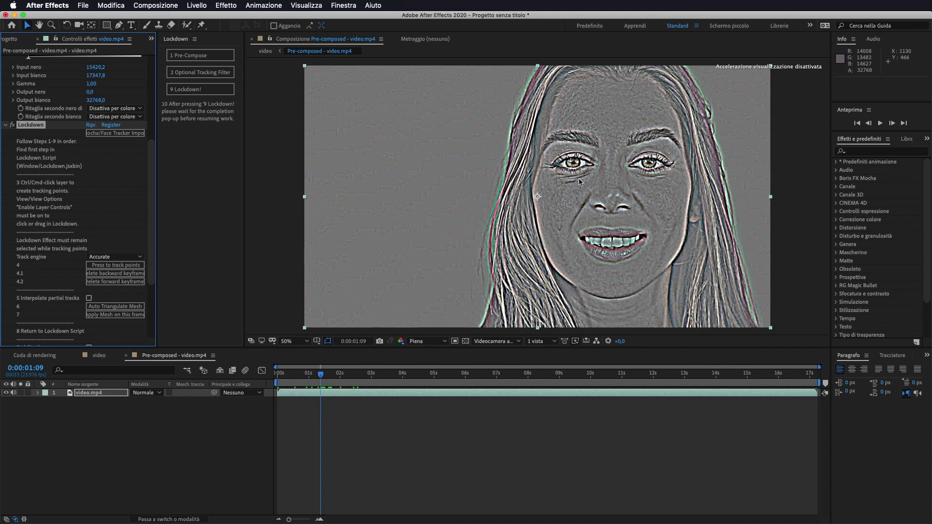
Zoom in on the face and add tracking points on the left eyelid, under the eye and at its corner.
click(563, 160)
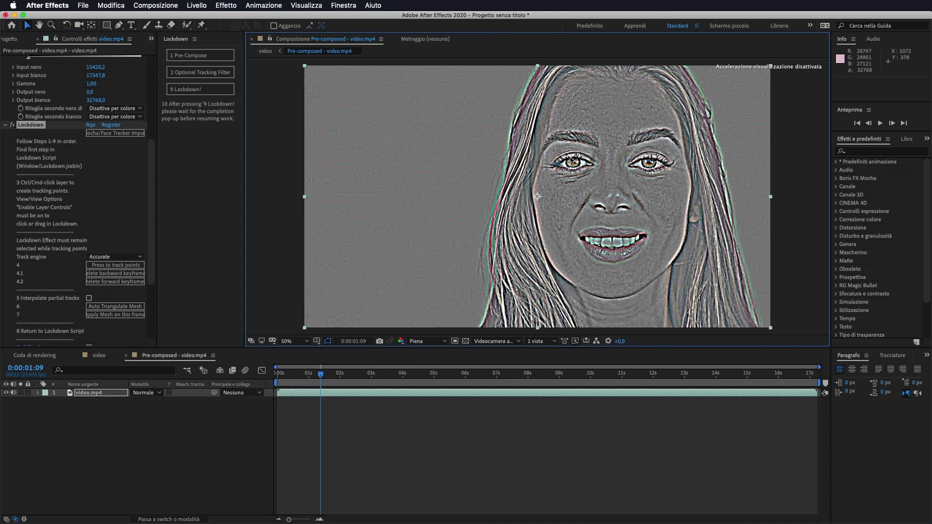
key(period)
key(period)
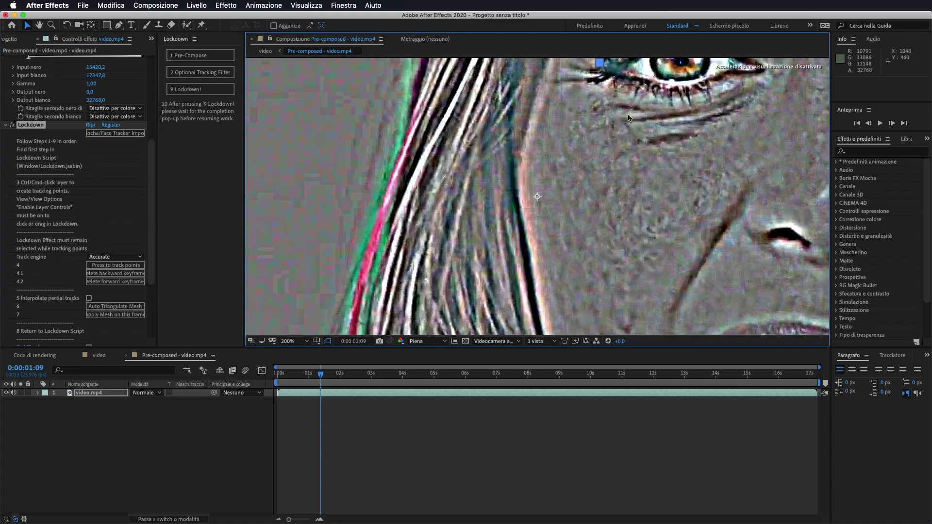
scroll(597, 148, up, 5)
scroll(597, 148, right, 5)
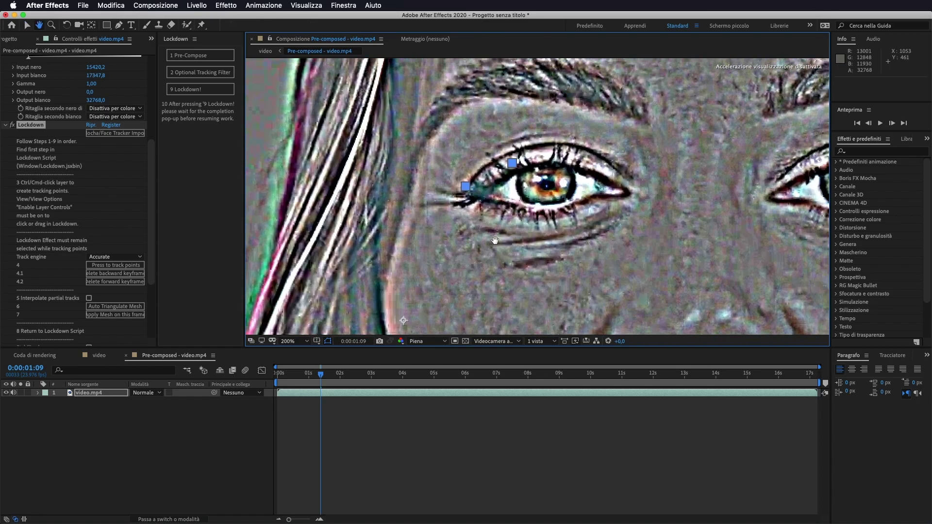
super+click(592, 168)
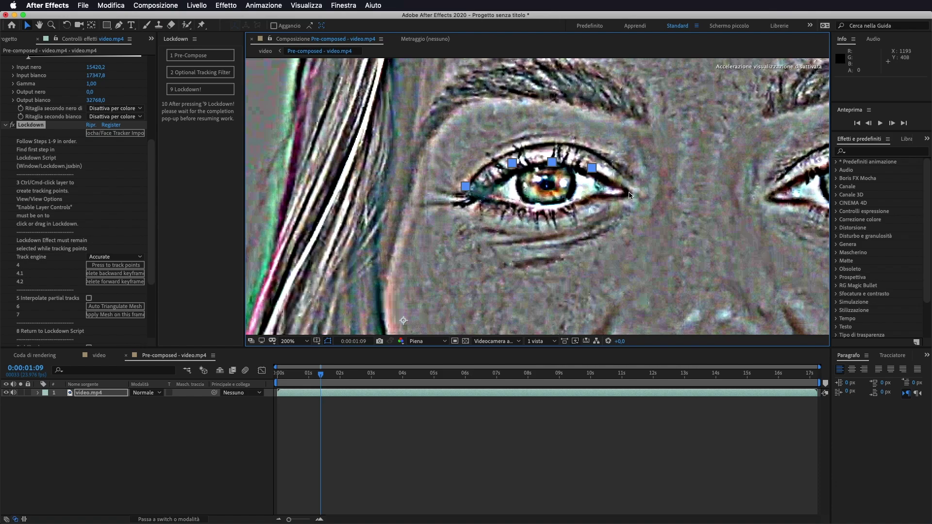
super+click(629, 193)
super+click(512, 208)
super+click(486, 199)
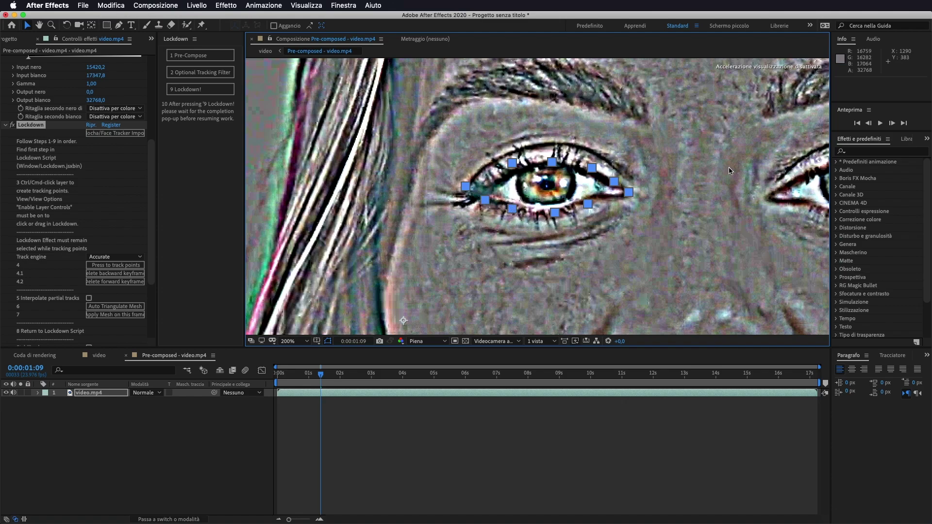
scroll(727, 174, down, 3)
scroll(631, 187, up, 1)
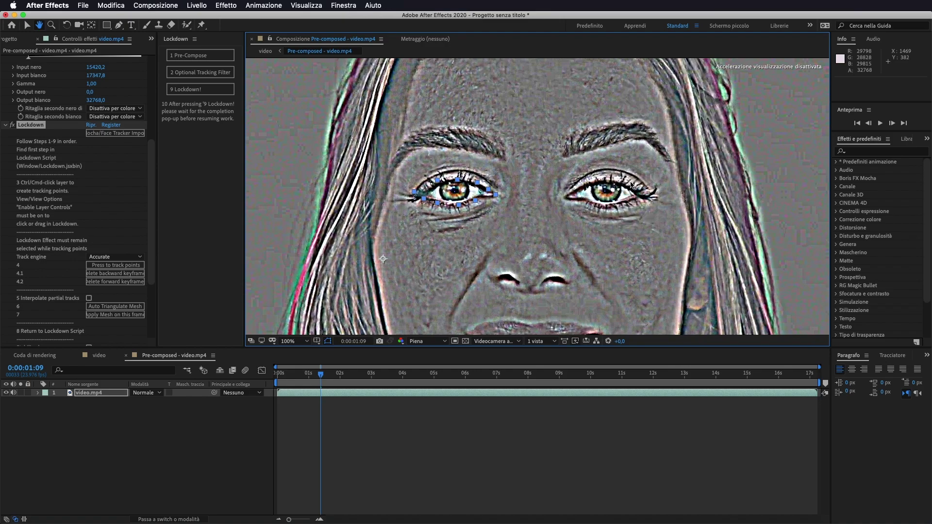
key(period)
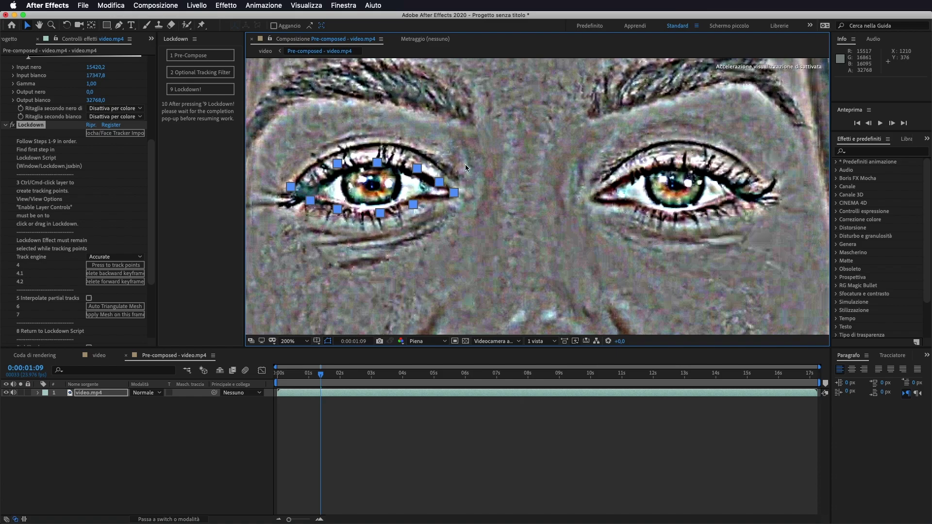
Fix the left eye's outer-corner point and ring the right eye with tracking points.
alt+click(440, 183)
super+click(436, 181)
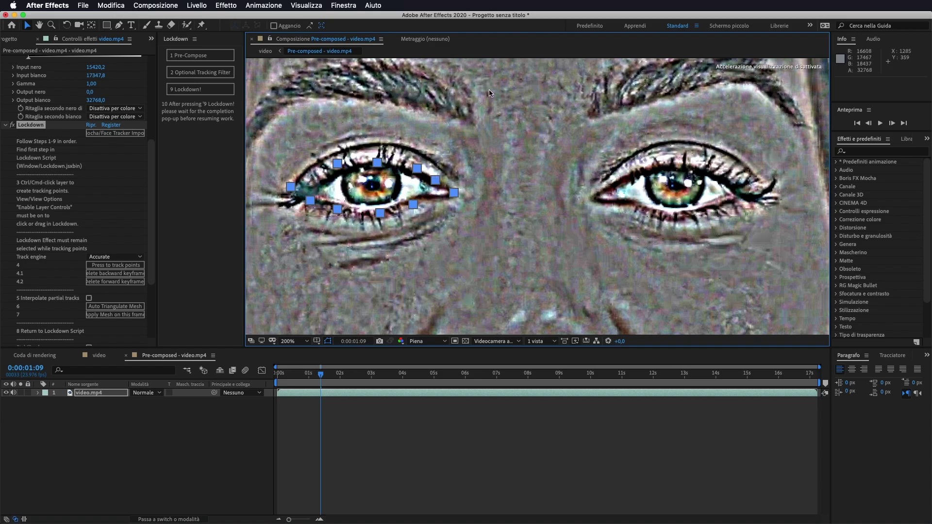
super+click(598, 193)
super+click(624, 180)
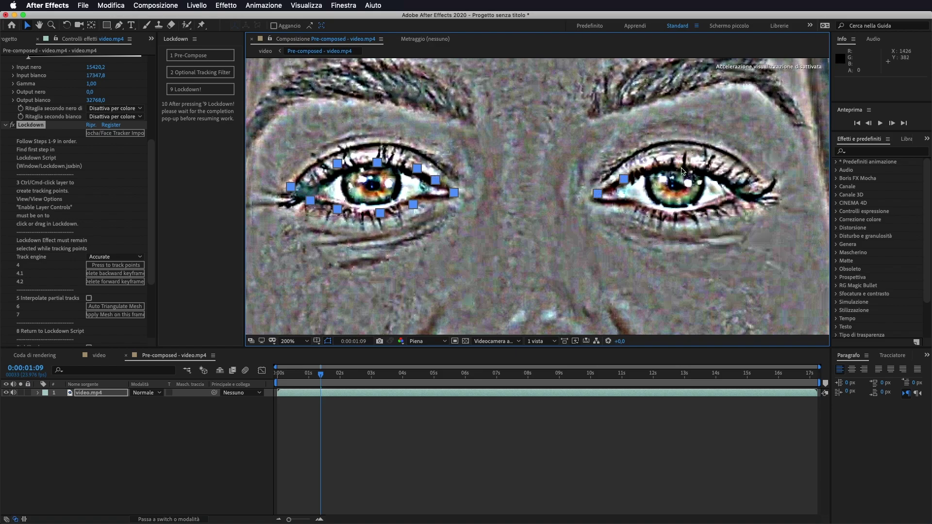
super+click(647, 170)
super+click(683, 168)
super+click(705, 171)
super+click(731, 184)
super+click(737, 196)
super+click(711, 205)
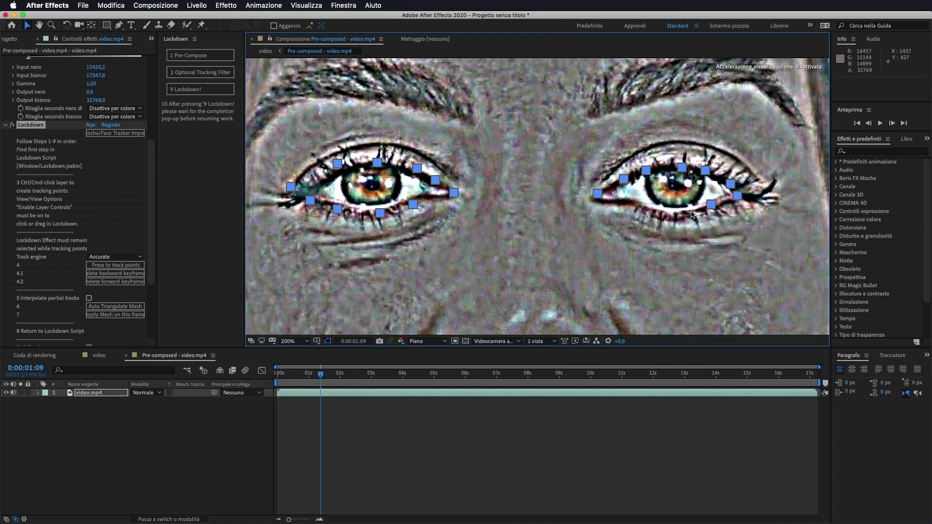
super+click(683, 213)
key(comma)
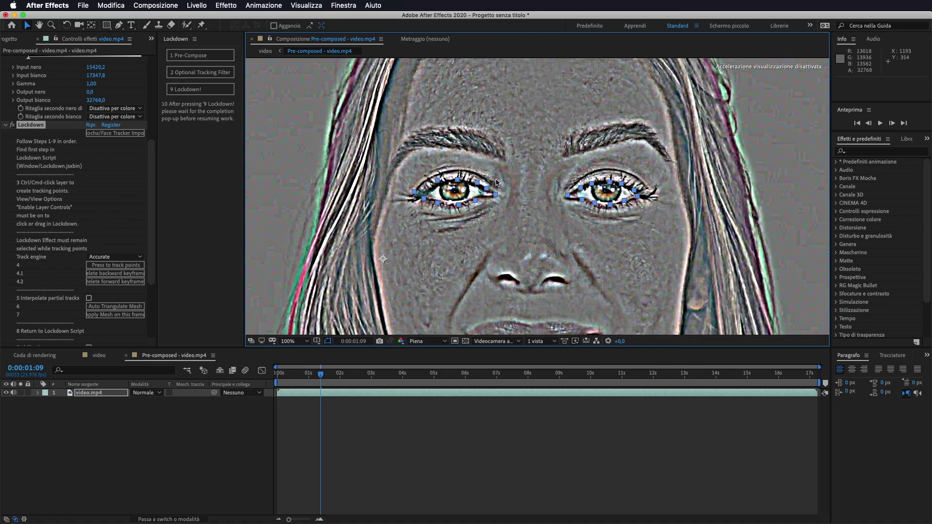
scroll(501, 170, down, 5)
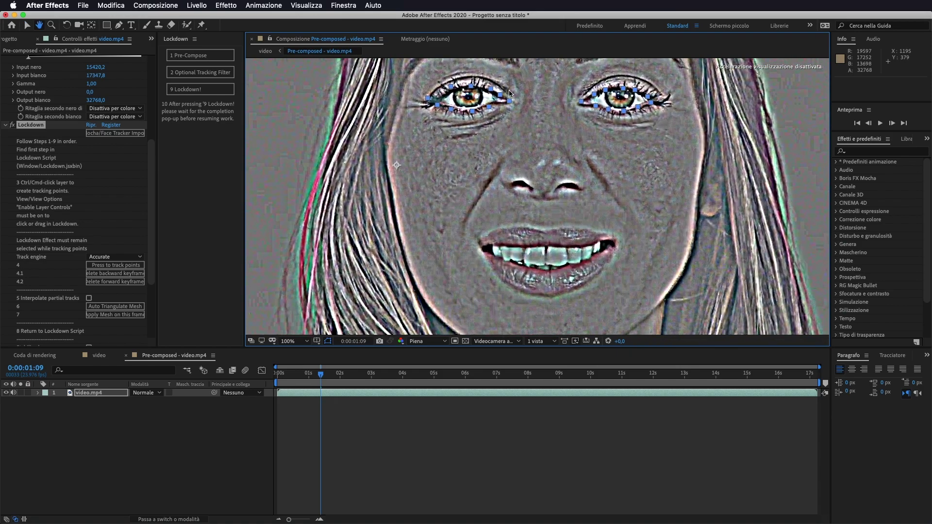
Add tracking points at both mouth corners and along the upper and lower lips.
super+click(480, 239)
super+click(513, 227)
super+click(528, 228)
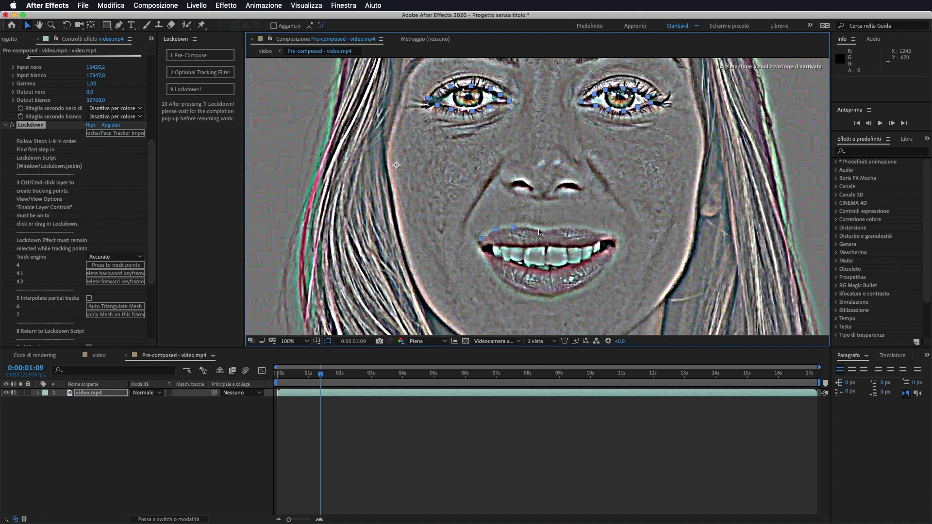
super+click(543, 229)
super+click(549, 230)
super+click(567, 227)
super+click(589, 283)
super+click(568, 294)
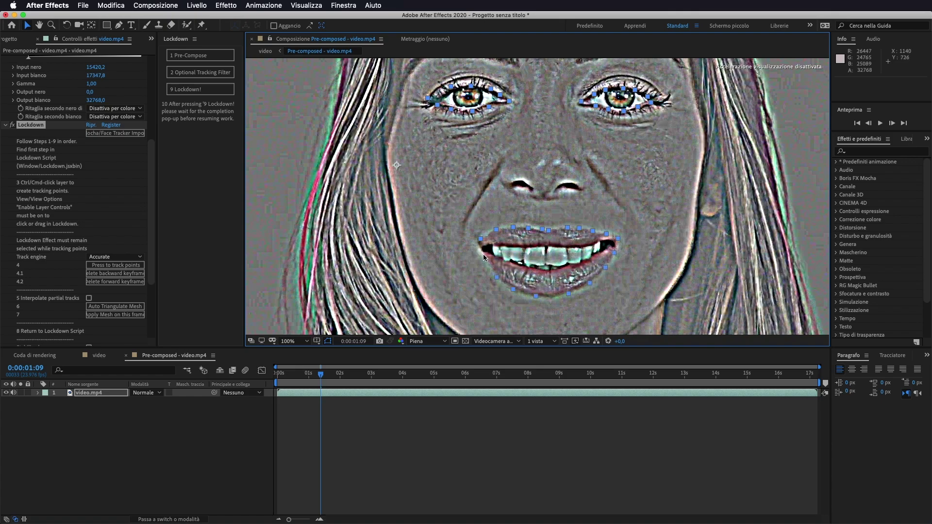
super+click(617, 238)
Lay tracking points along the upper and lower teeth lines and on both cheeks, zooming to 50%.
mouse_move(510, 248)
mouse_down()
mouse_move(558, 251)
mouse_move(571, 269)
mouse_up()
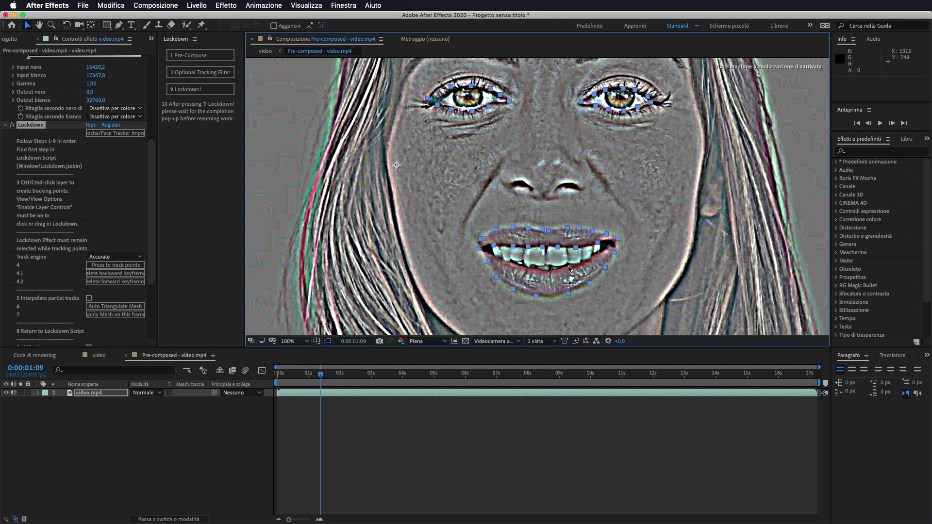
drag(570, 269, 503, 259)
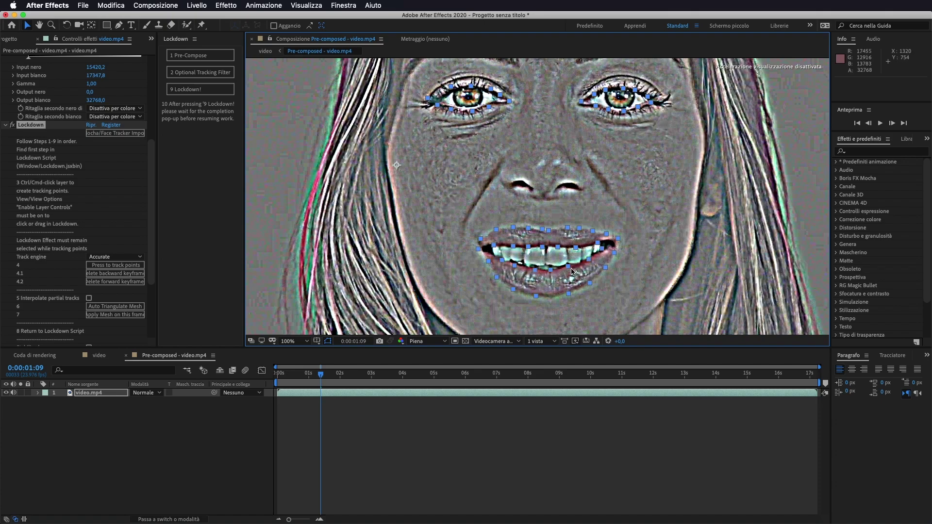
click(493, 177)
click(468, 219)
click(597, 170)
key(comma)
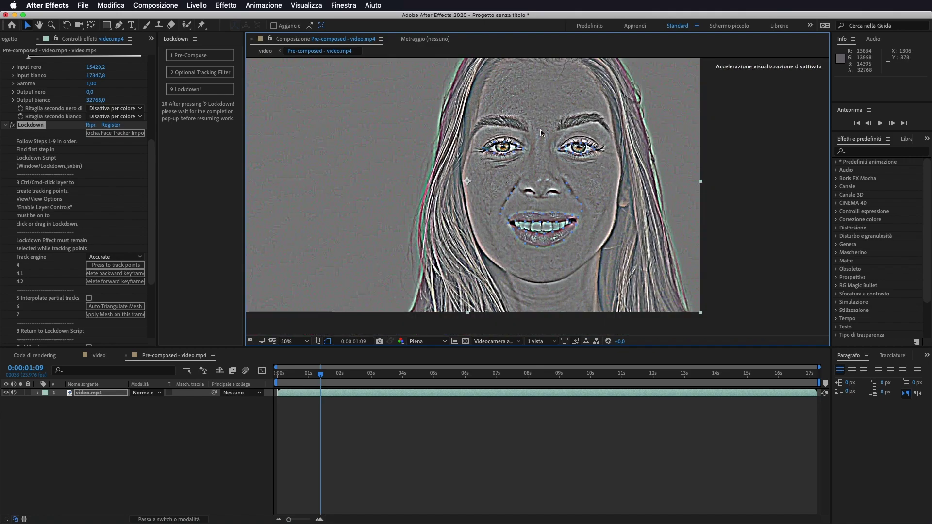
Zoom to 100% and add tracking points along the left and right eyebrows.
key(period)
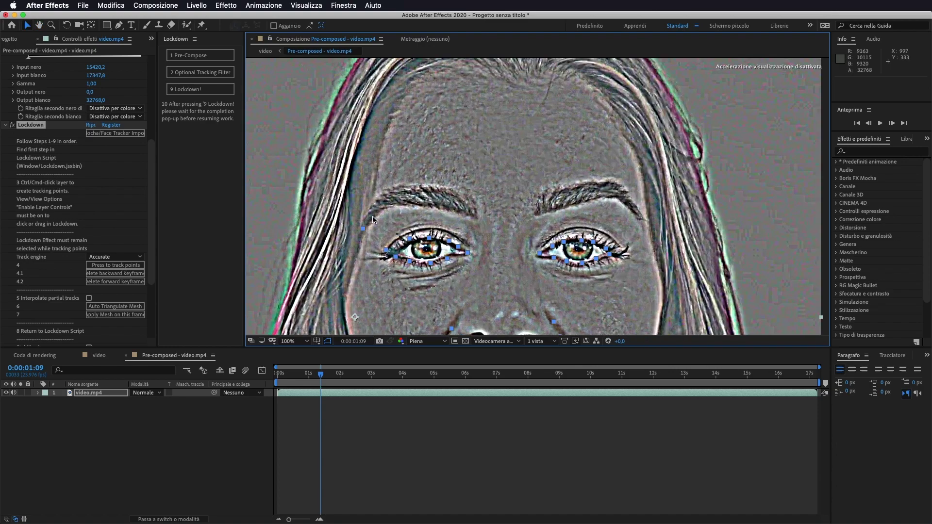
super+click(426, 204)
super+click(437, 208)
super+click(451, 212)
super+click(472, 216)
super+click(536, 216)
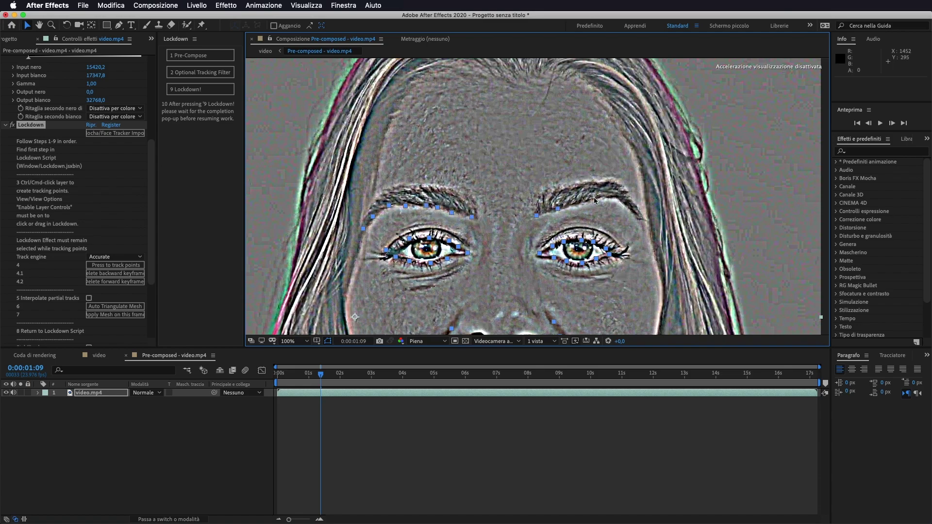
super+click(612, 196)
super+click(623, 204)
super+click(638, 217)
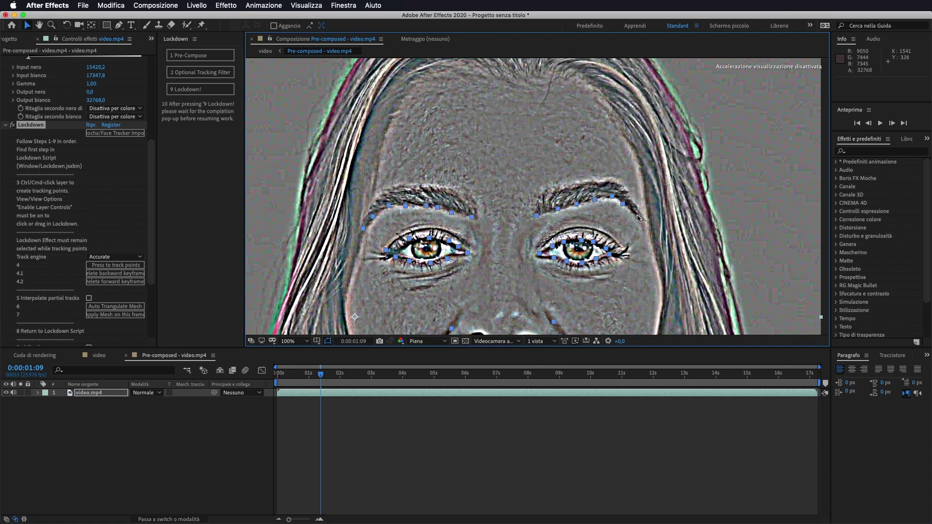
Add tracking points below both eyes and bring the forehead into view.
super+click(397, 281)
super+click(424, 281)
super+click(550, 270)
super+click(578, 277)
super+click(596, 277)
super+click(622, 272)
drag(508, 240, 510, 189)
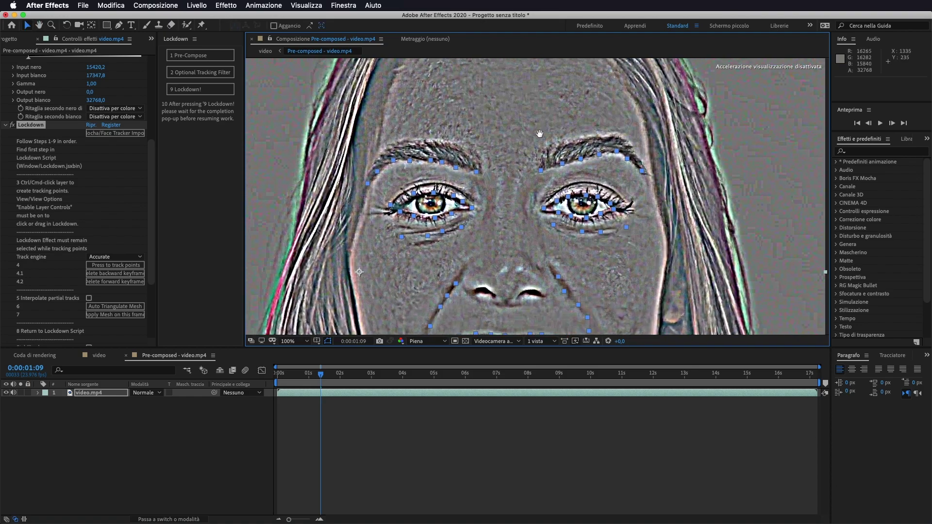
drag(536, 124, 531, 183)
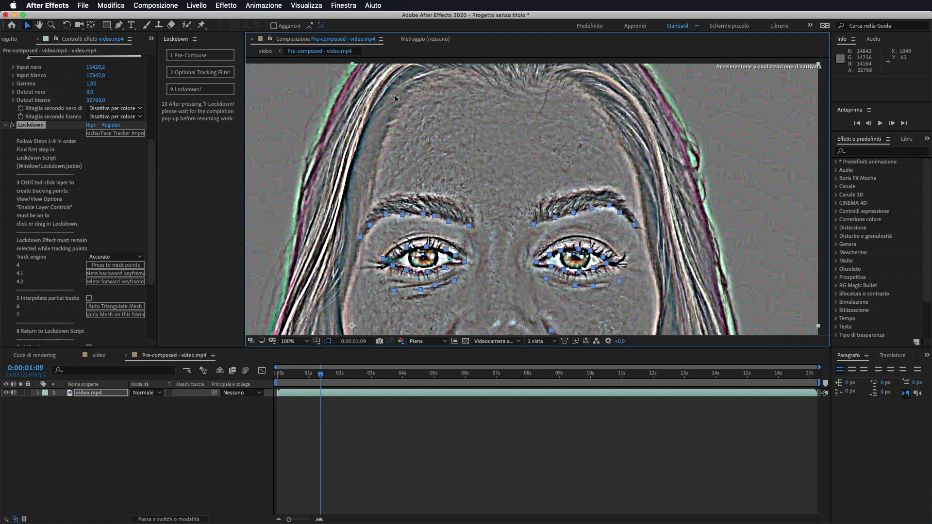
Fill the forehead with a grid of tracking points and add a row up the left hairline.
drag(387, 99, 617, 186)
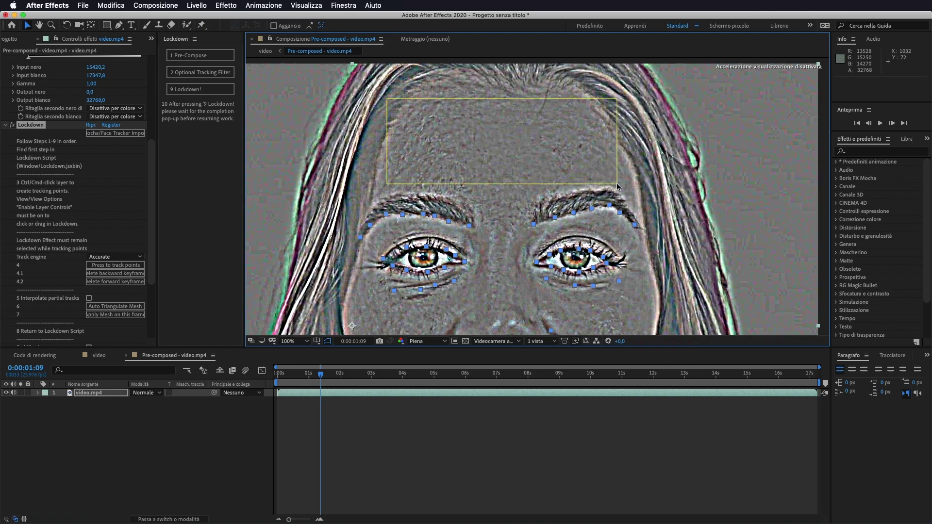
drag(618, 186, 617, 186)
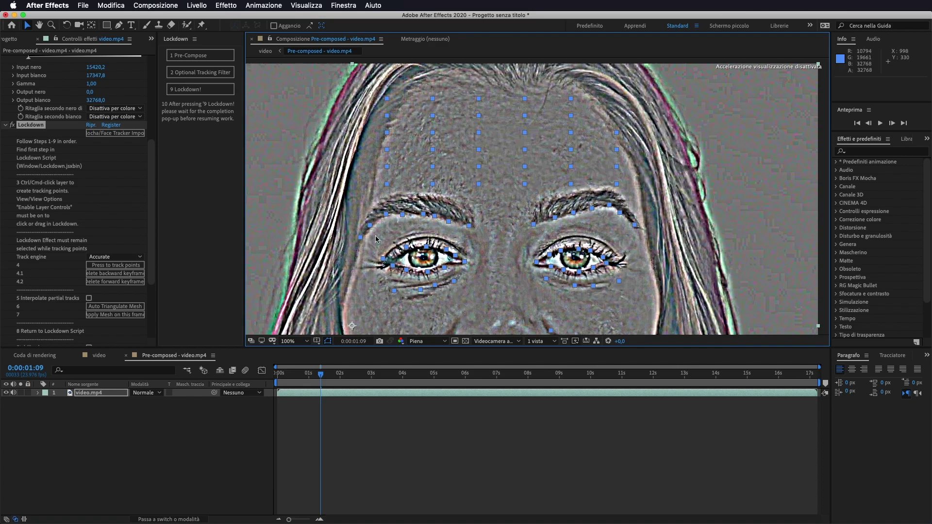
mouse_move(342, 214)
mouse_down()
mouse_move(369, 128)
mouse_move(450, 79)
mouse_up()
scroll(597, 146, down, 3)
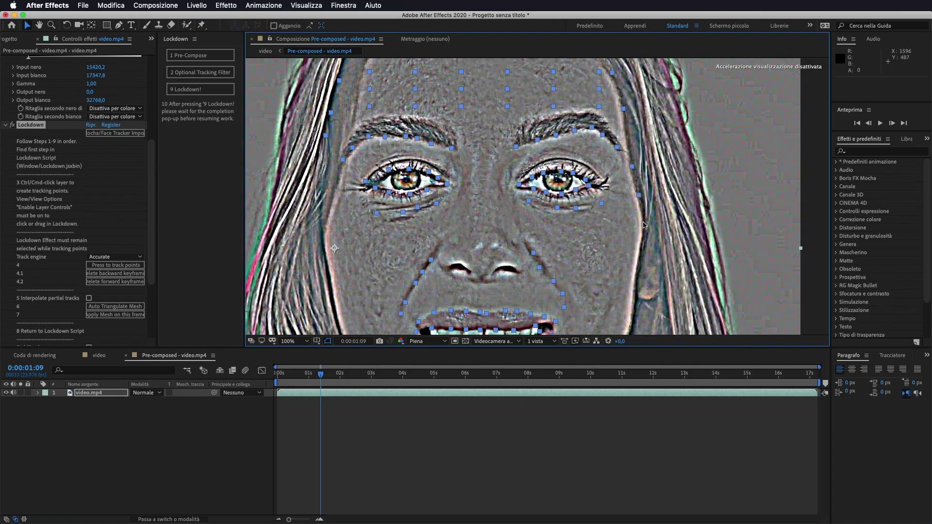
scroll(612, 204, down, 3)
scroll(632, 258, down, 2)
scroll(607, 265, up, 2)
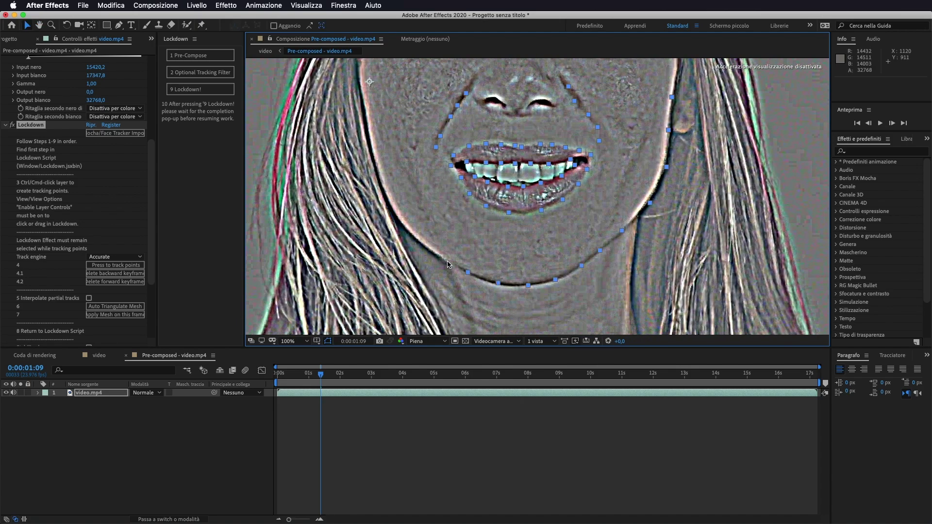
scroll(381, 187, down, 2)
Drag rows of tracking points across both cheeks, toward the chin and beside the nose.
drag(375, 195, 383, 80)
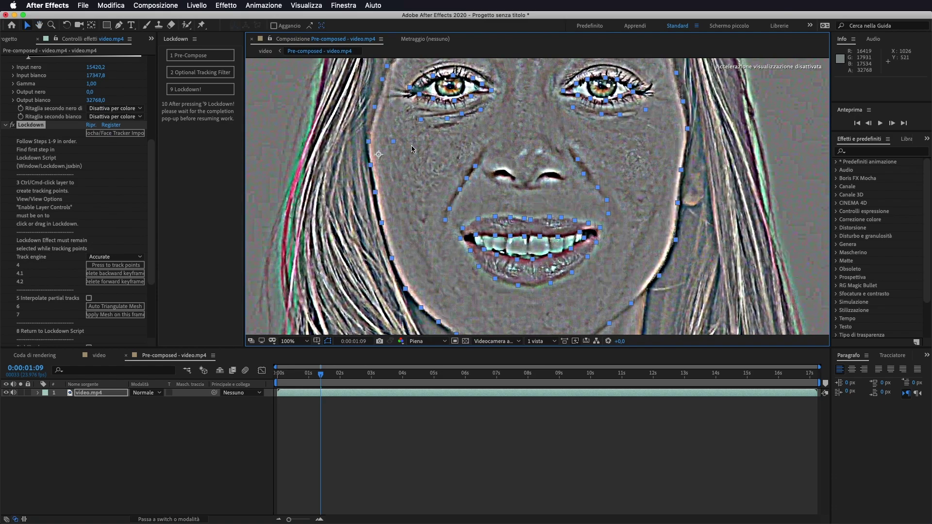
drag(393, 142, 474, 137)
drag(423, 168, 415, 205)
drag(429, 268, 535, 314)
drag(640, 252, 660, 129)
mouse_move(395, 174)
mouse_down()
mouse_move(503, 188)
mouse_move(525, 171)
mouse_up()
scroll(585, 204, down, 1)
scroll(600, 204, down, 1)
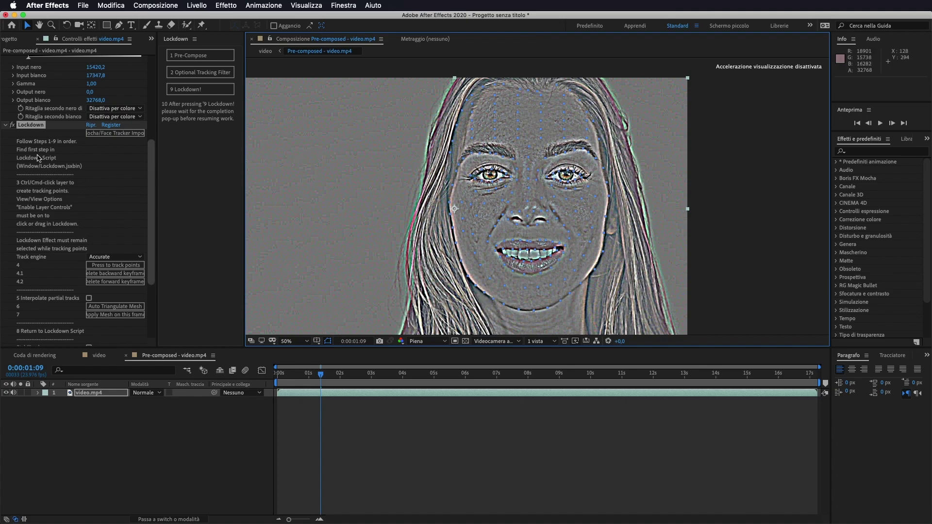
Run 'Press to track points' in Lockdown and zoom to 100% to inspect the resulting mesh.
scroll(71, 185, down, 2)
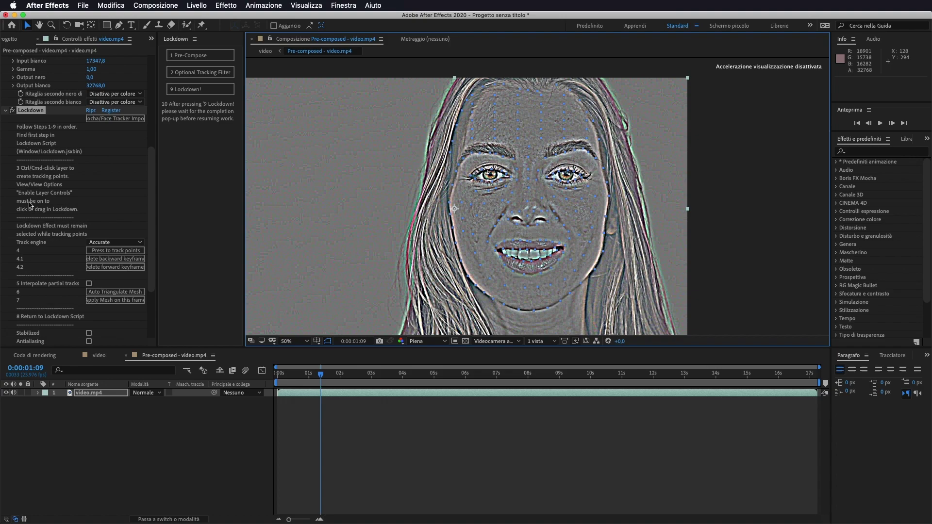
scroll(89, 191, down, 3)
scroll(89, 191, down, 3)
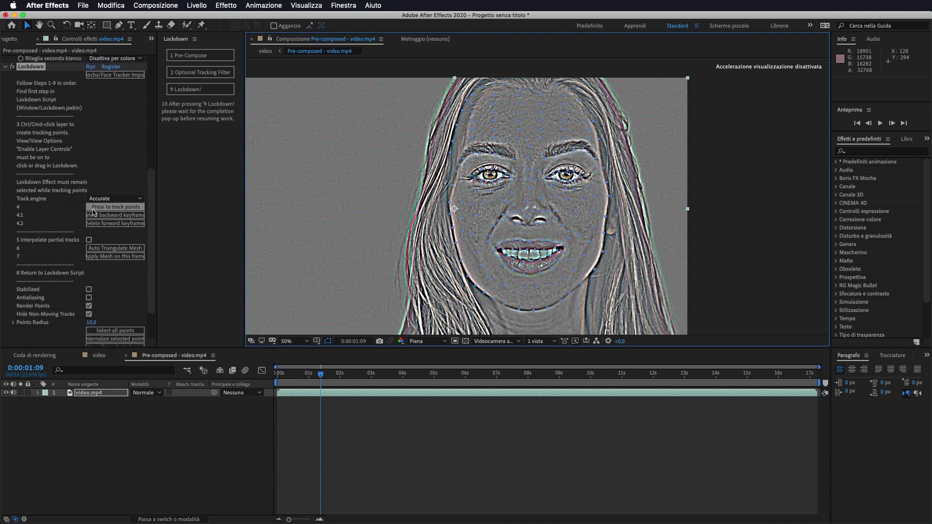
click(124, 211)
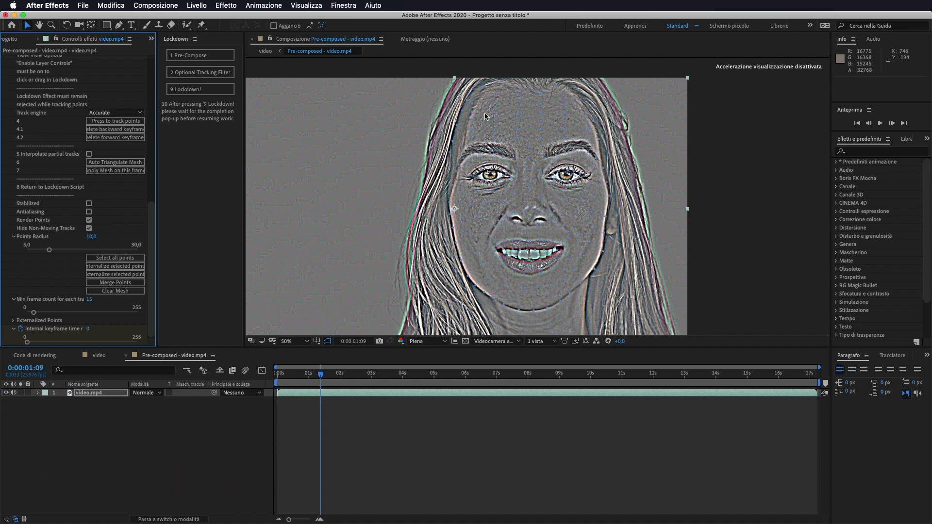
key(period)
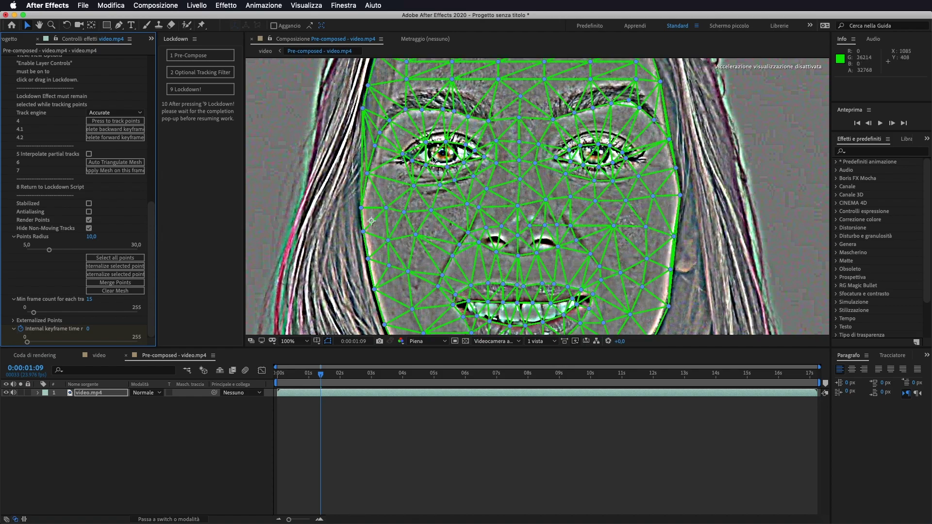
Zoom the viewer to 50% and run 'Apply Mesh on this frame' to stabilize the face.
scroll(433, 159, down, 2)
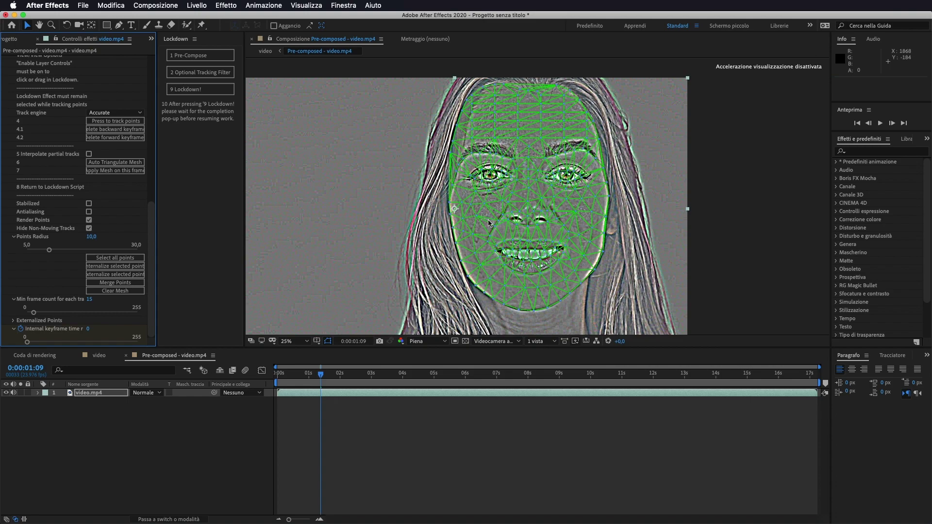
scroll(511, 201, down, 2)
key(period)
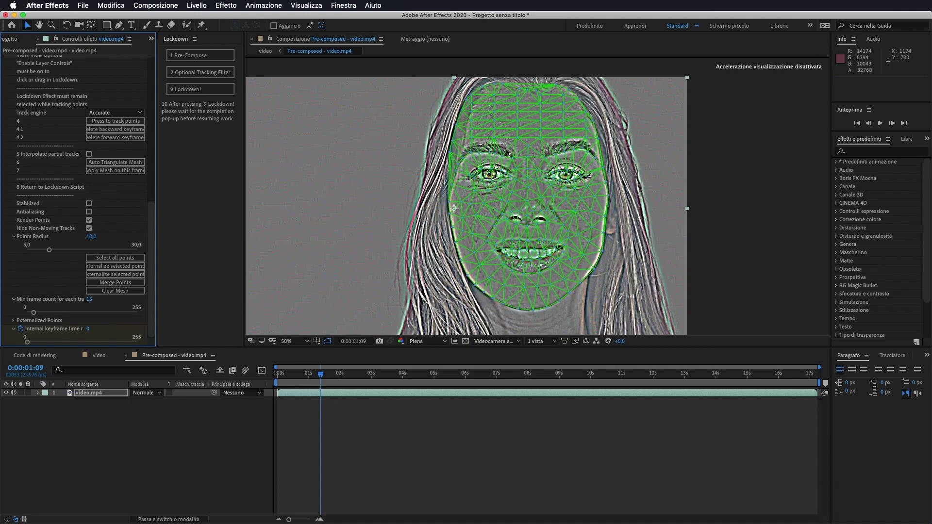
click(137, 170)
Turn off the CC Composite and Invert effects so the isolated face shows in natural colour.
click(103, 172)
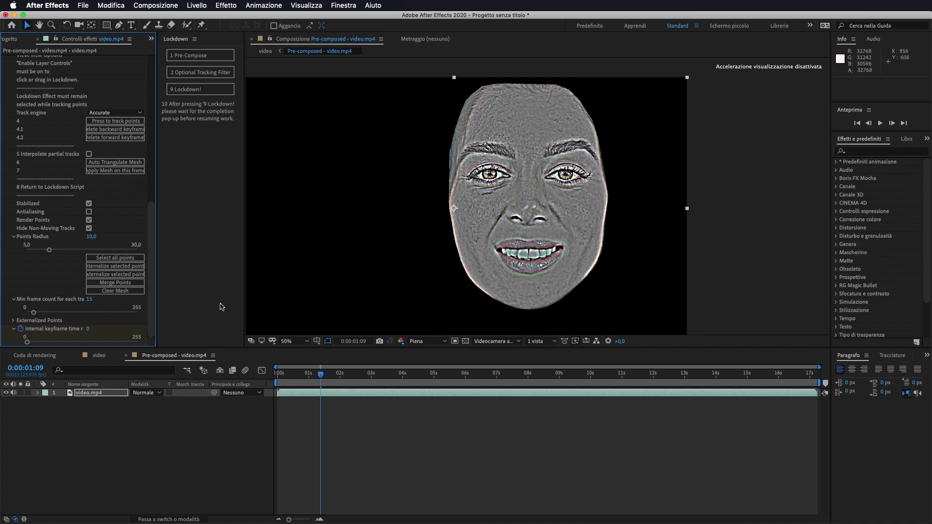
scroll(74, 195, up, 5)
scroll(74, 195, up, 5)
scroll(73, 197, up, 5)
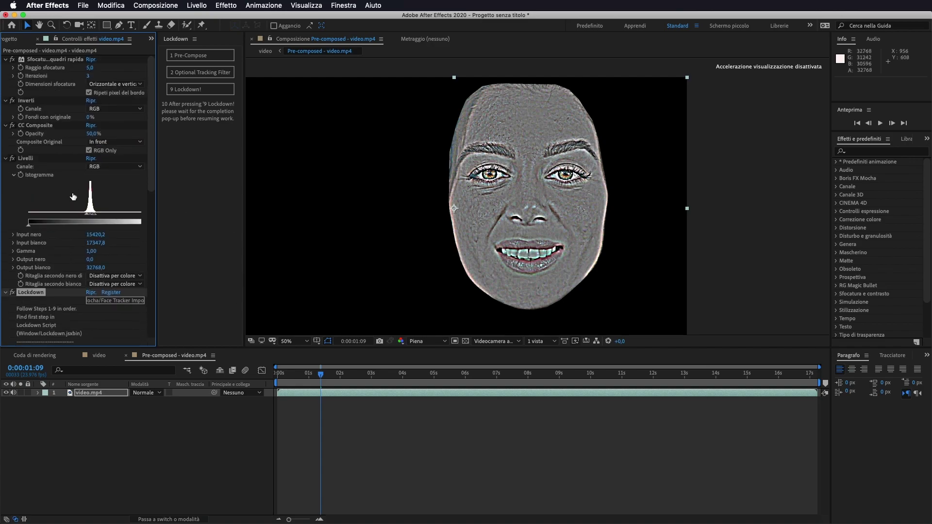
click(12, 126)
click(12, 100)
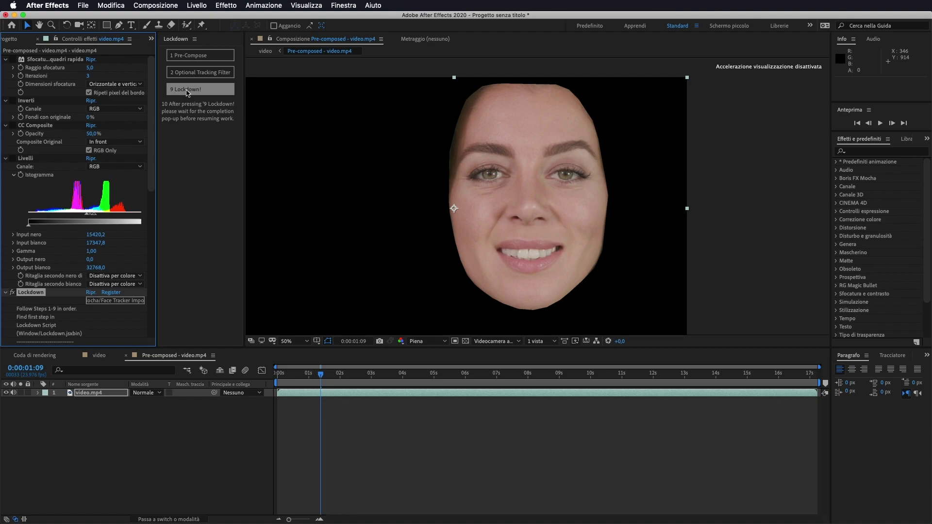
Run 9 Lockdown!, open the Stabilized - video.mp4 comp, and scrub to check the held face.
click(187, 91)
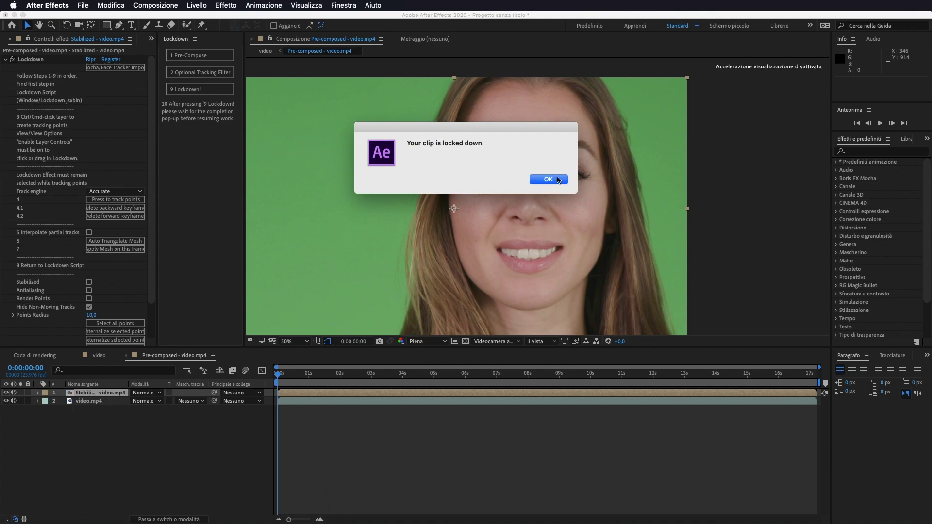
click(548, 180)
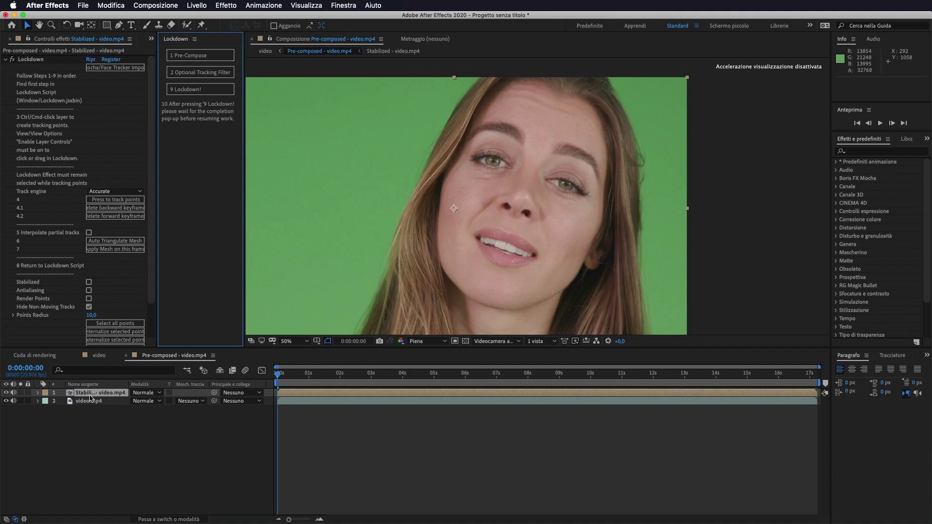
drag(284, 394, 280, 394)
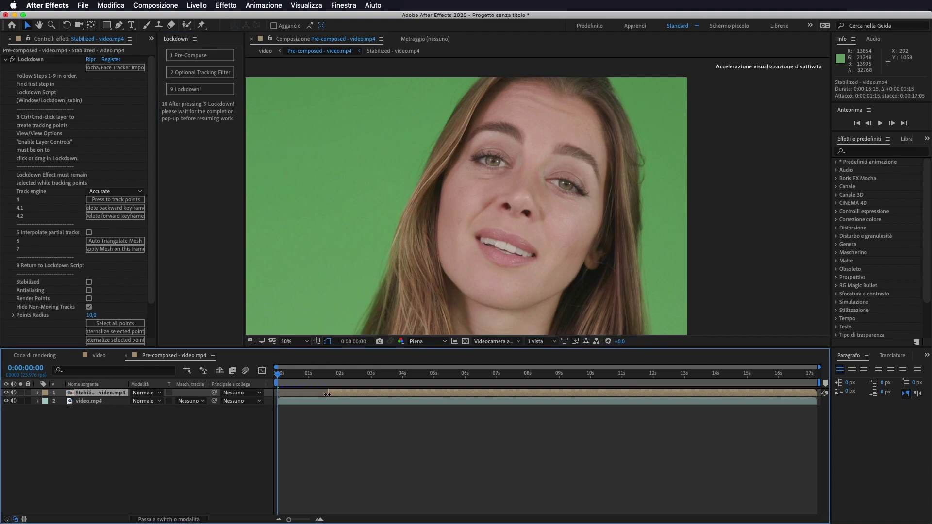
double_click(89, 395)
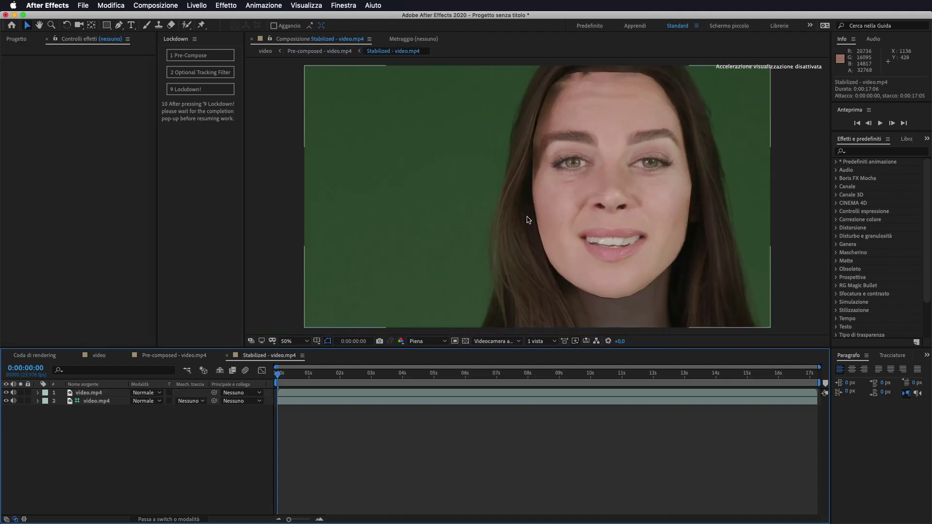
mouse_move(279, 375)
mouse_down()
mouse_move(391, 375)
mouse_move(375, 375)
mouse_up()
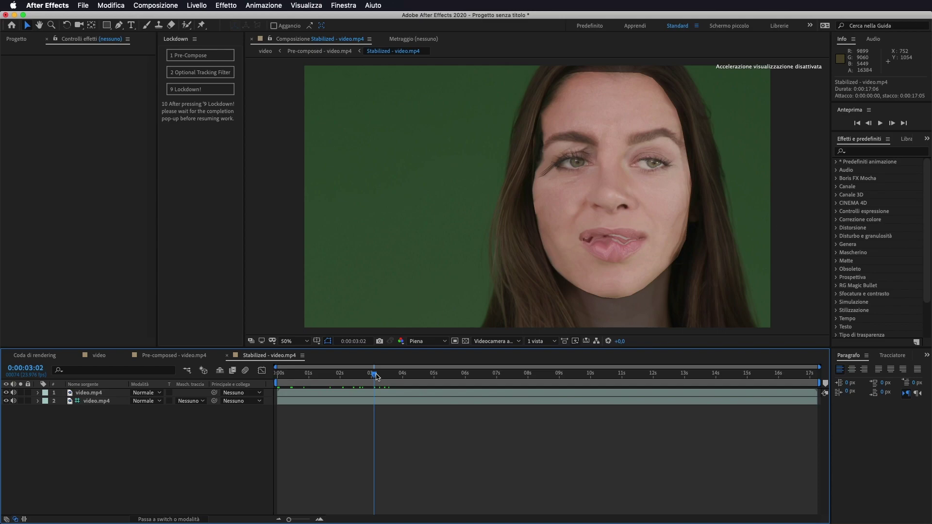
drag(377, 377, 275, 386)
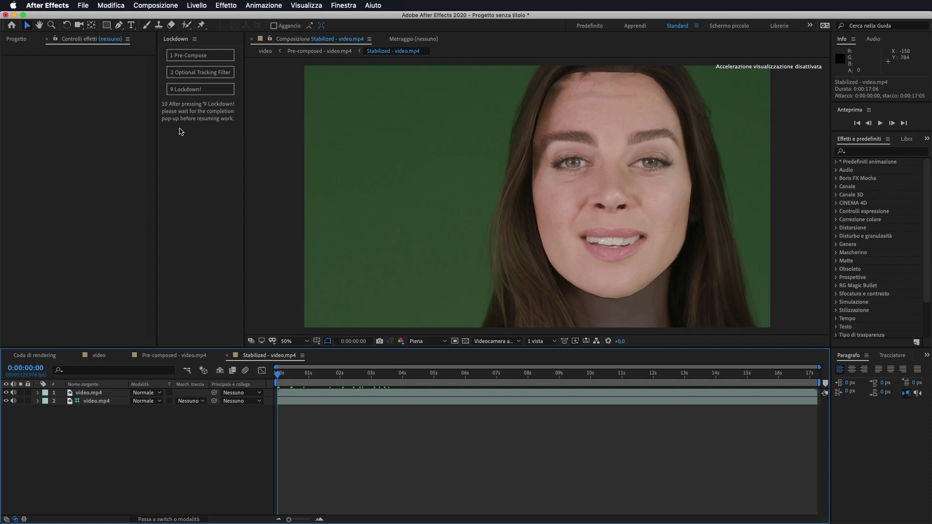
Add a 'prova' text layer on the stabilized face and move it slightly lower.
click(131, 25)
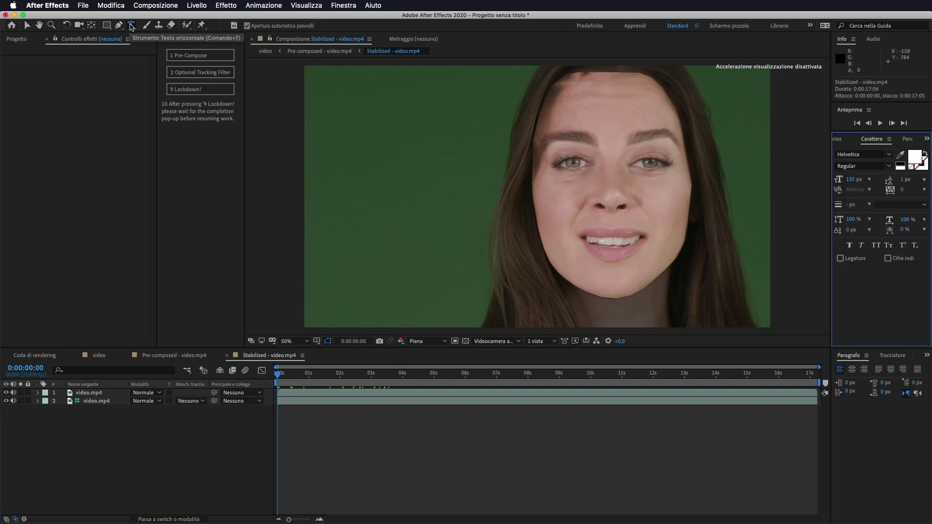
click(575, 227)
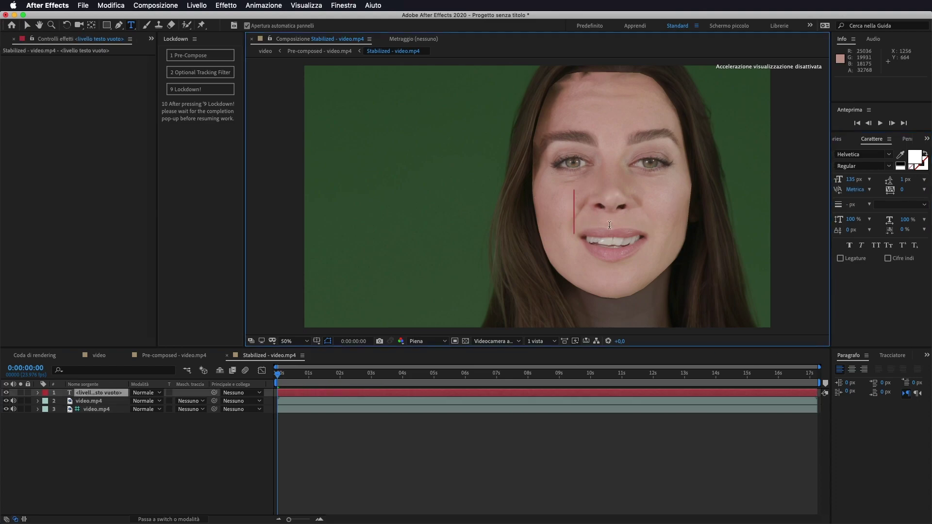
text(p)
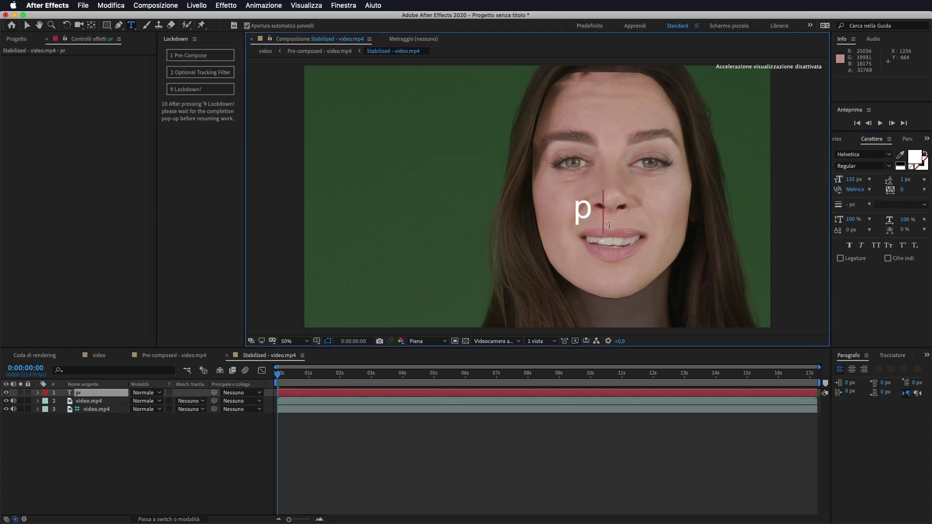
text(rova)
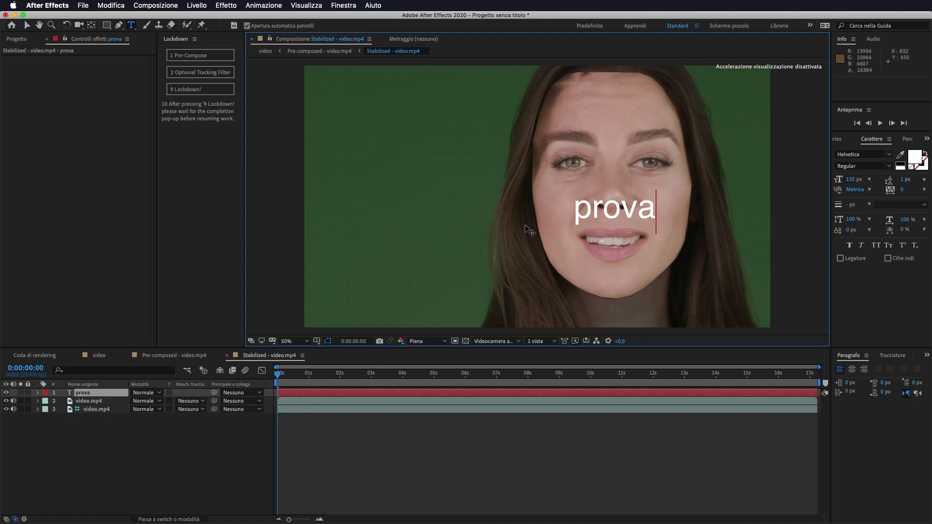
click(145, 420)
click(83, 393)
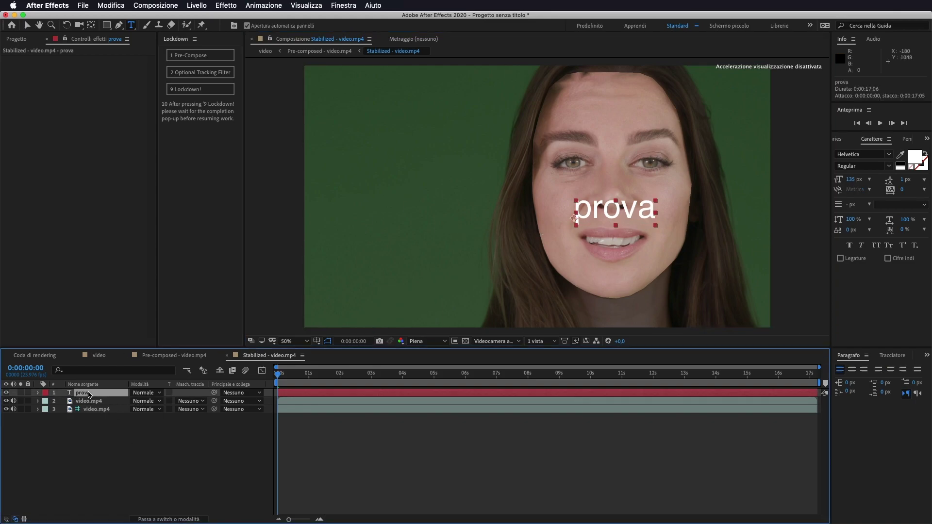
key(v)
drag(617, 210, 615, 220)
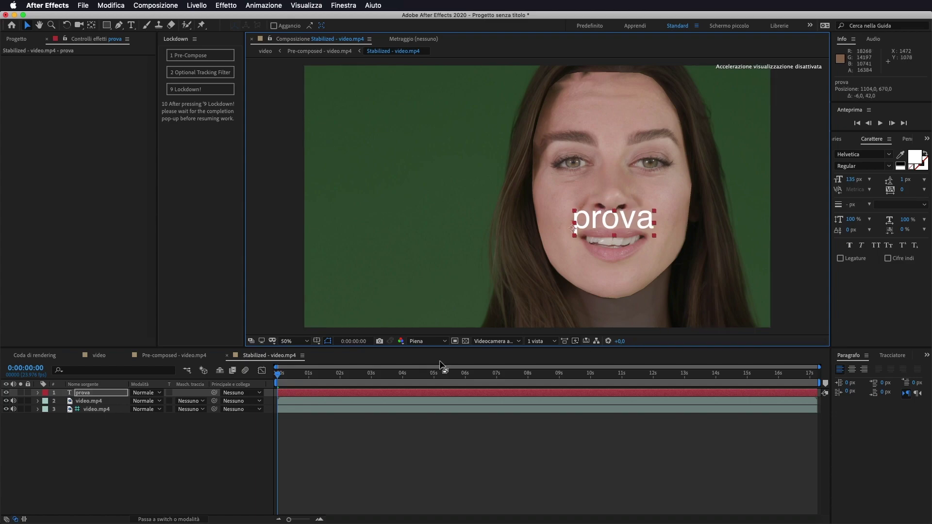
Scrub the video composition to confirm 'prova' follows her face.
click(99, 356)
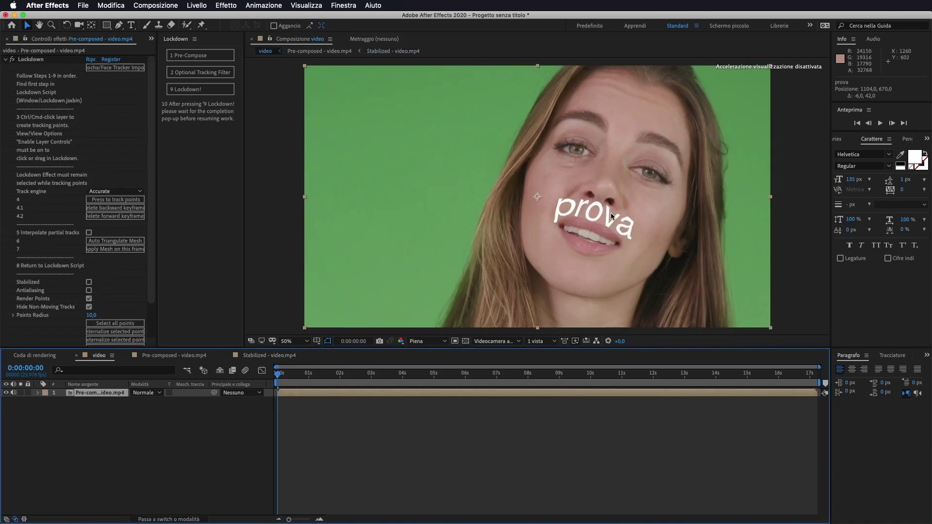
drag(278, 377, 312, 377)
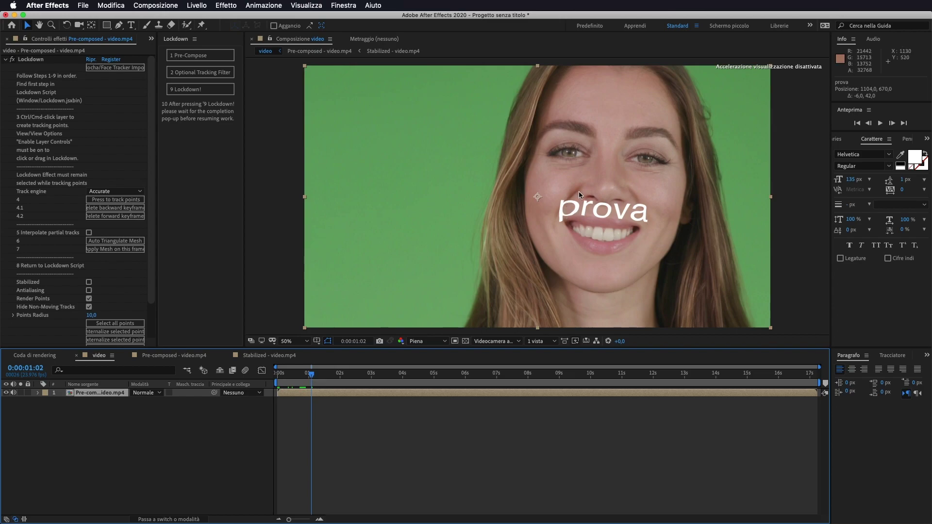
key(period)
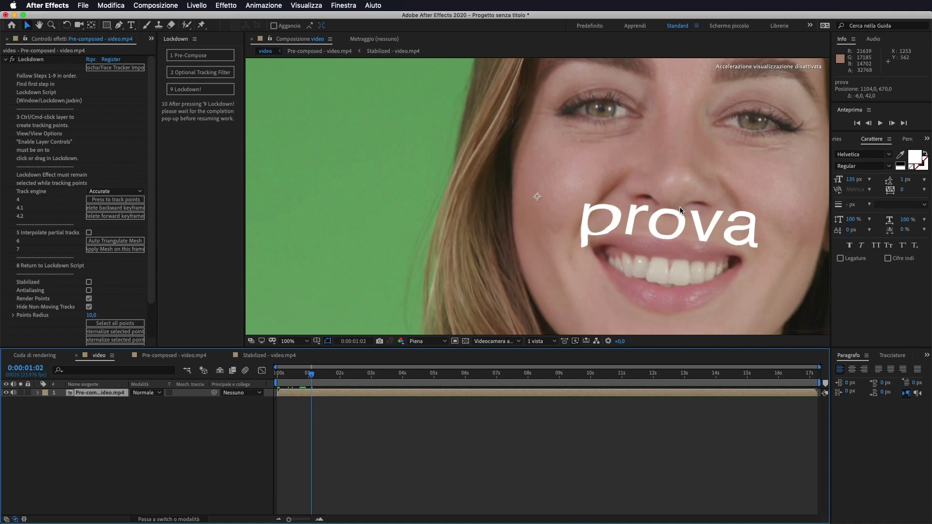
drag(315, 377, 279, 378)
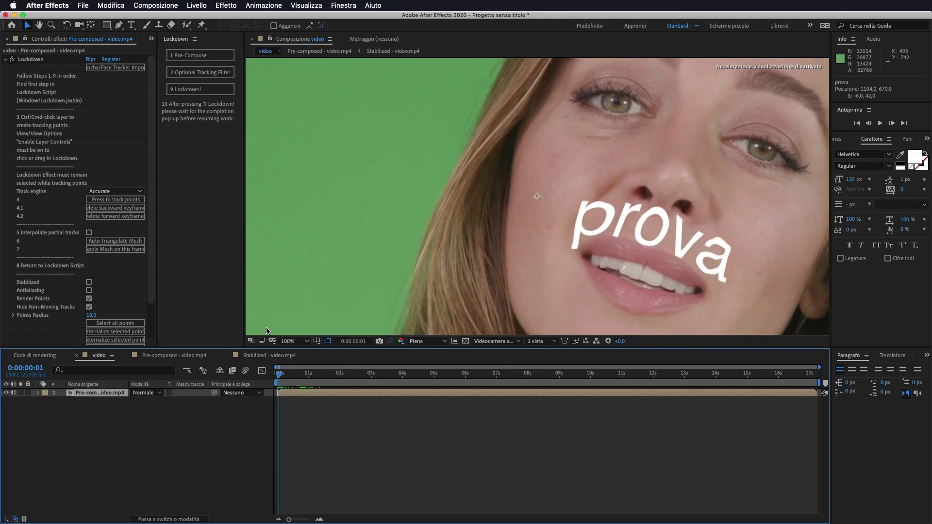
Hide the prova text and add tattoo_PNG5493.png as a layer in the Stabilized comp.
click(257, 356)
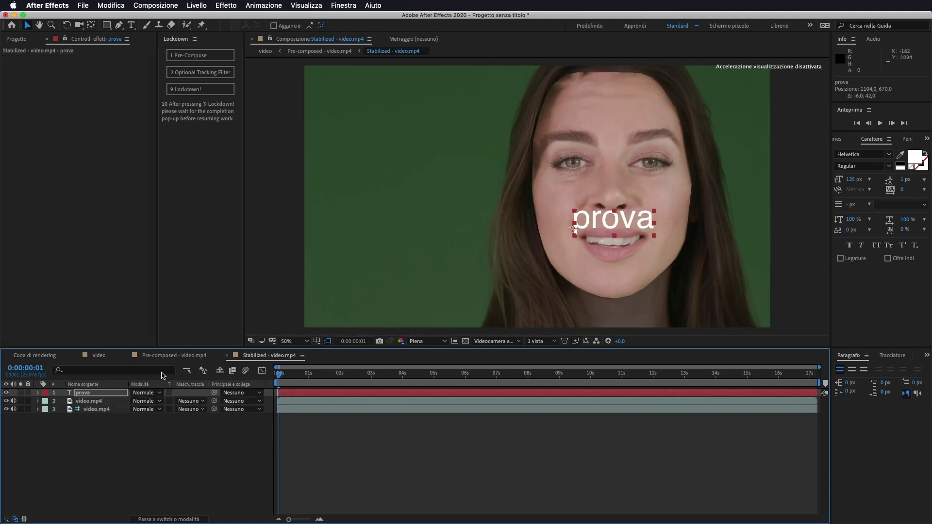
click(6, 393)
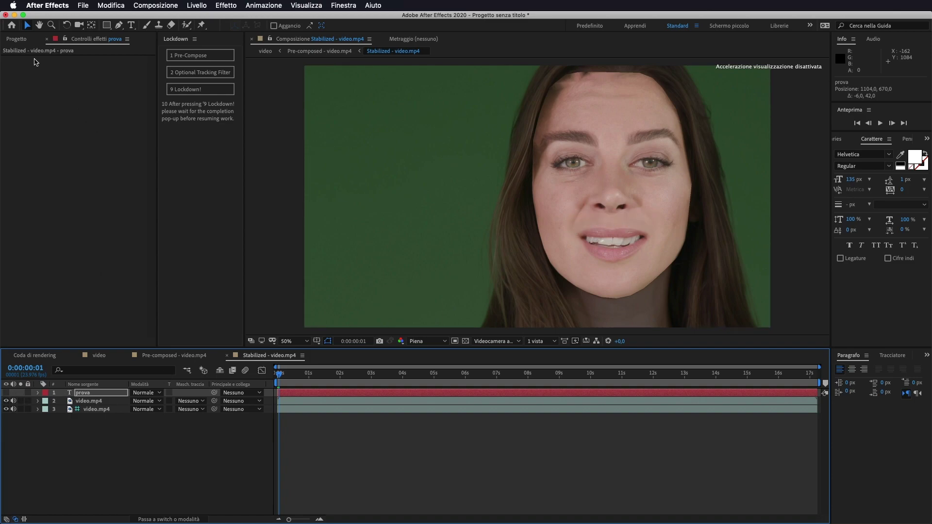
click(15, 39)
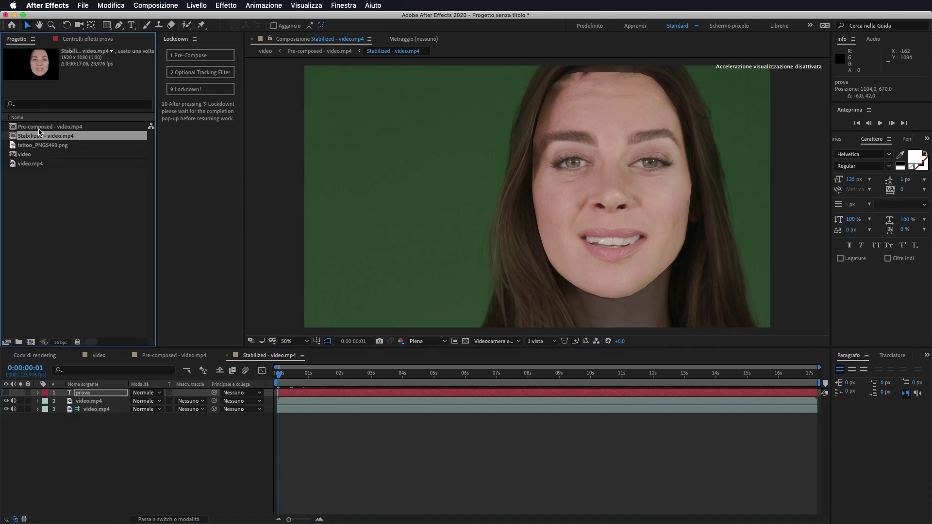
drag(45, 148, 61, 401)
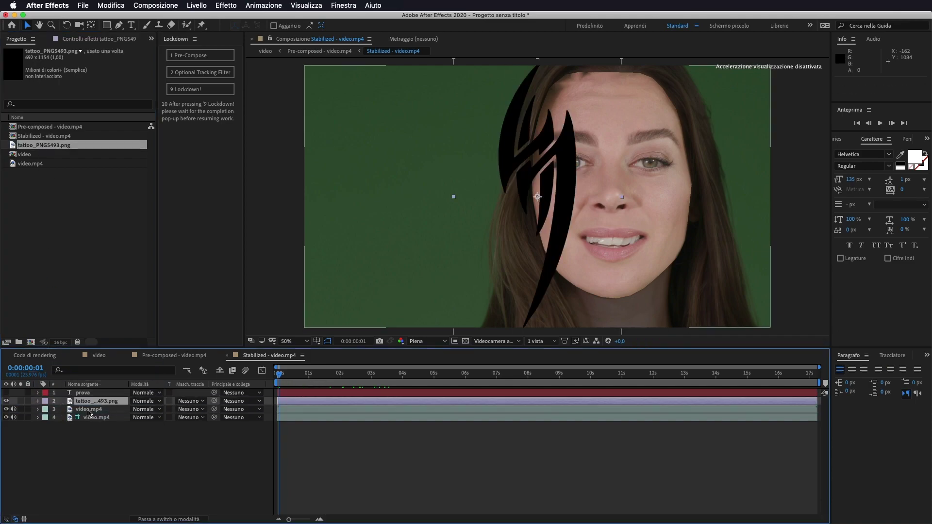
Scale the tattoo to 35% and place it on her cheek.
key(s)
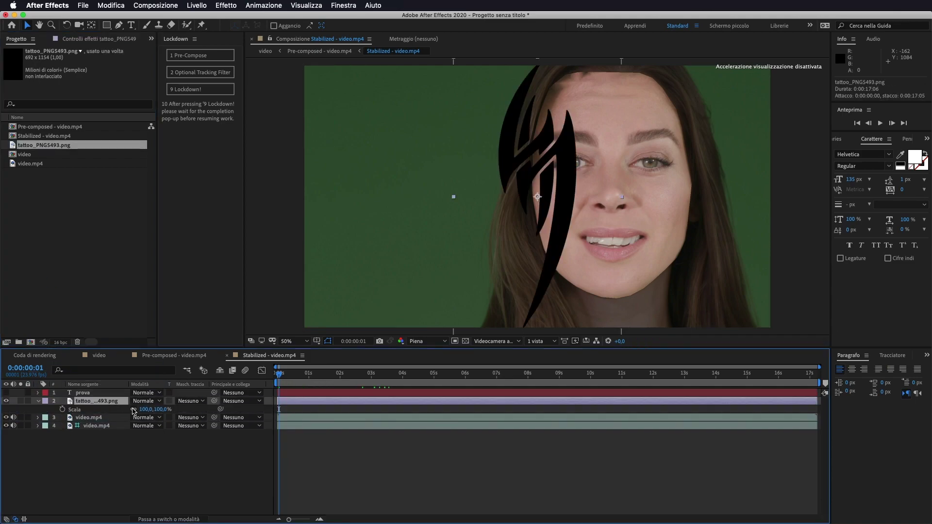
drag(146, 410, 122, 411)
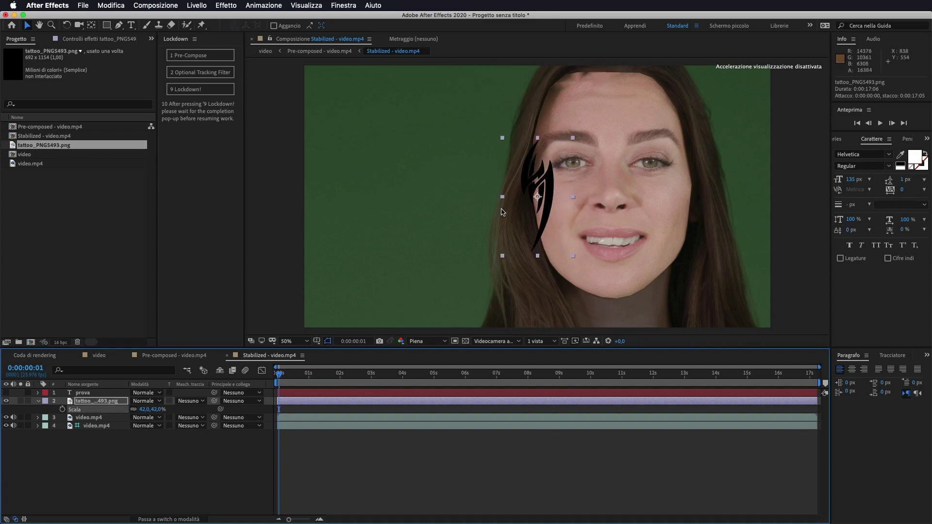
drag(539, 198, 564, 231)
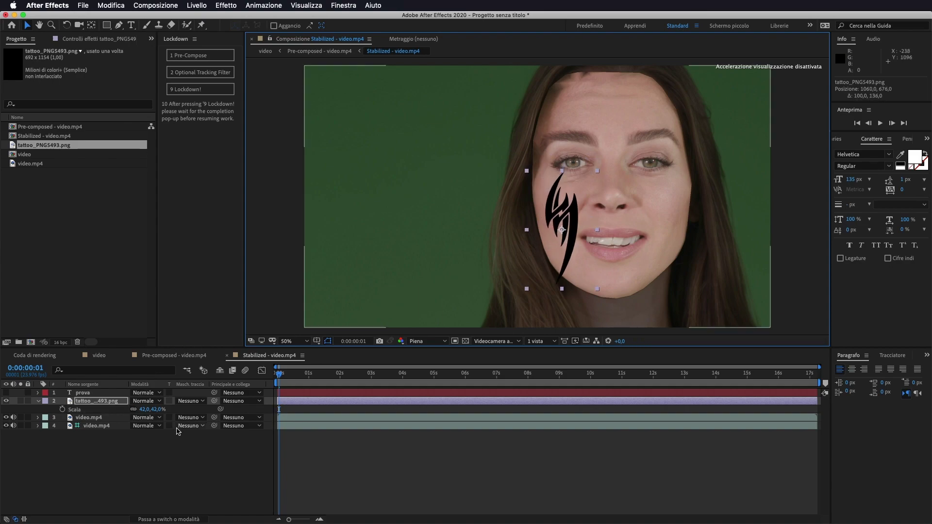
click(142, 410)
drag(142, 410, 141, 410)
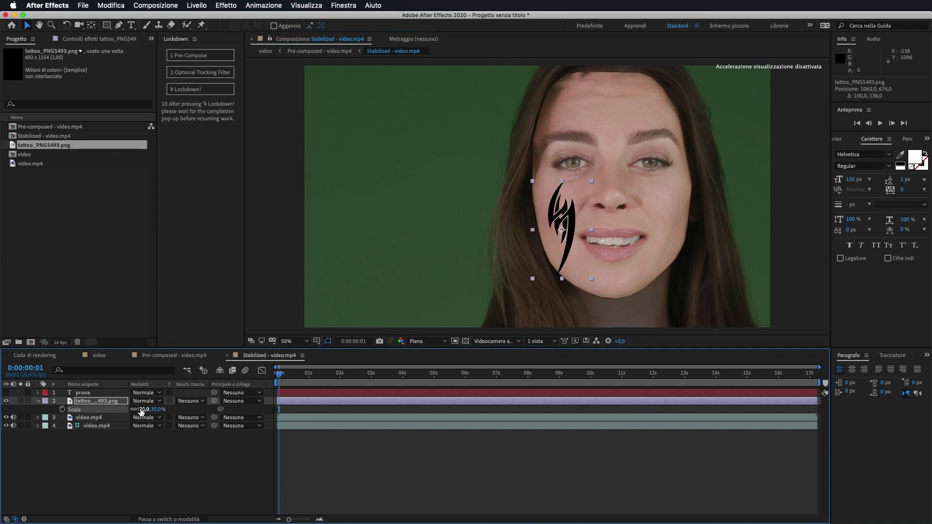
Rotate the tattoo to -13°, nudge it up-left on the cheek, and restore the blending mode columns.
click(102, 402)
key(r)
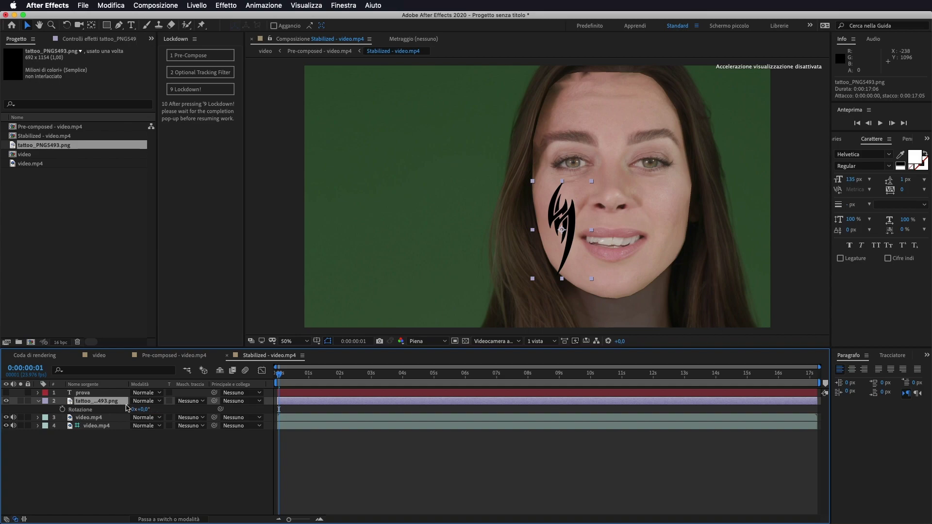
drag(143, 410, 136, 409)
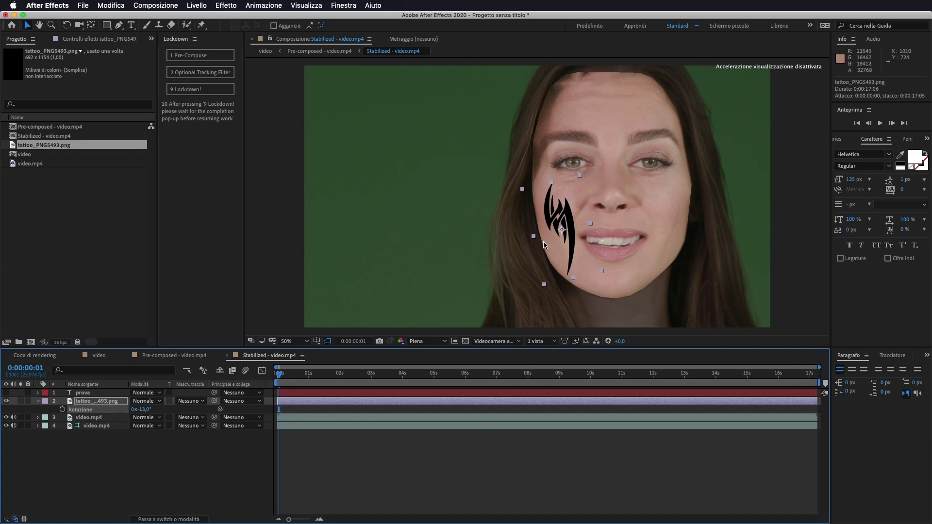
drag(564, 232, 557, 223)
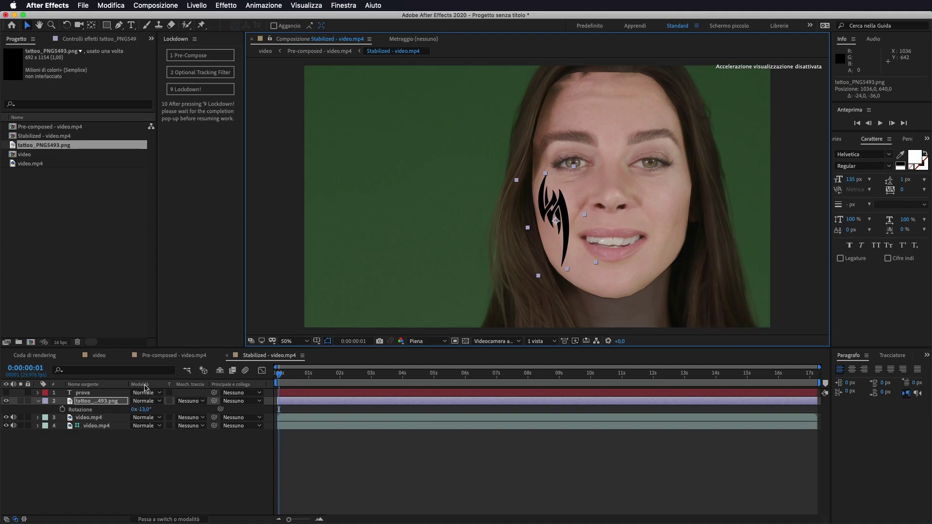
click(159, 520)
click(177, 520)
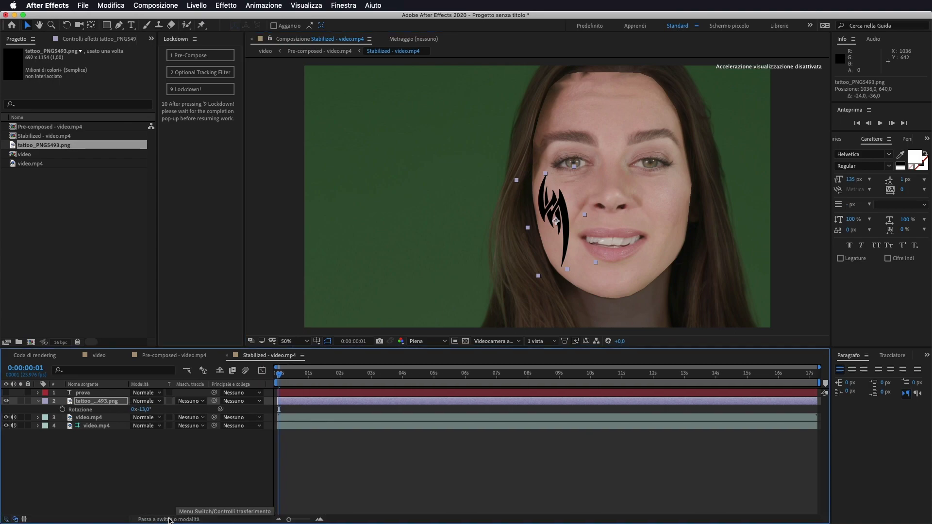
Set the tattoo's blending mode to Sovrapponi (Overlay) and scrub the video comp to check tracking.
click(146, 403)
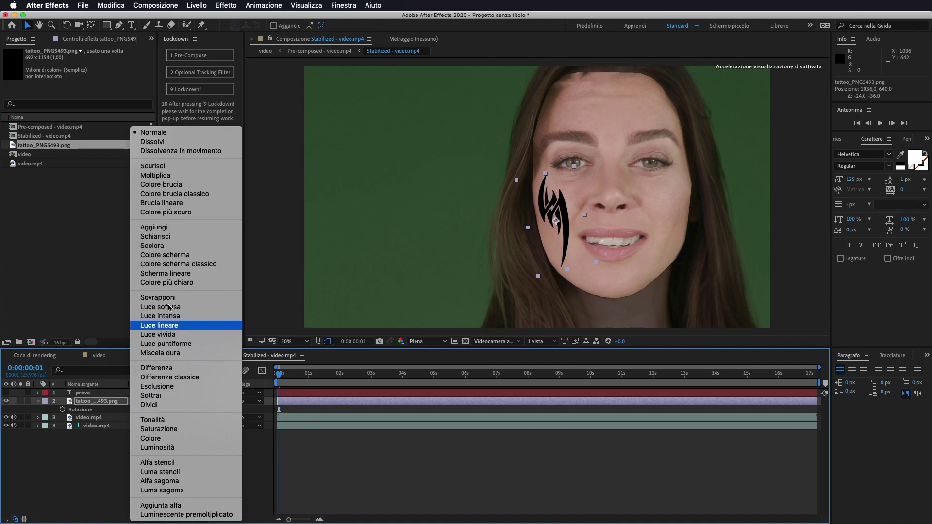
click(148, 297)
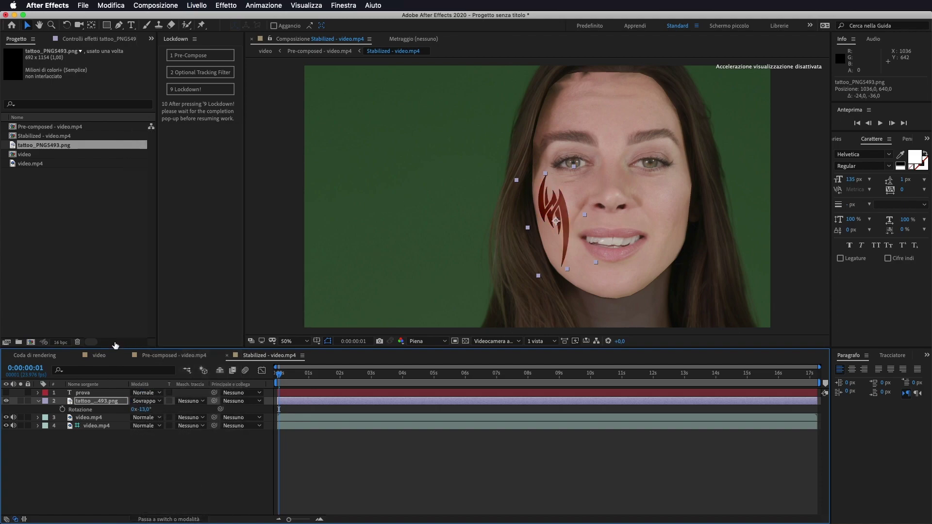
click(100, 356)
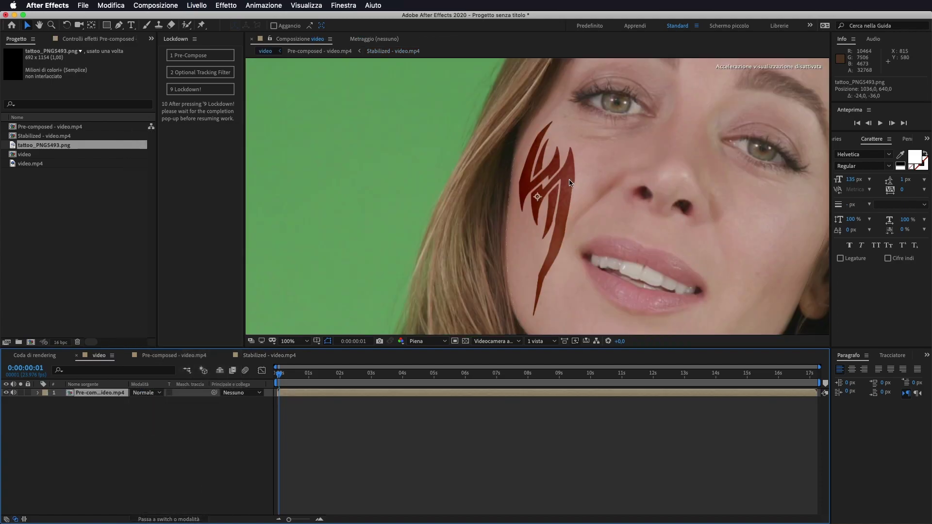
drag(281, 375, 305, 376)
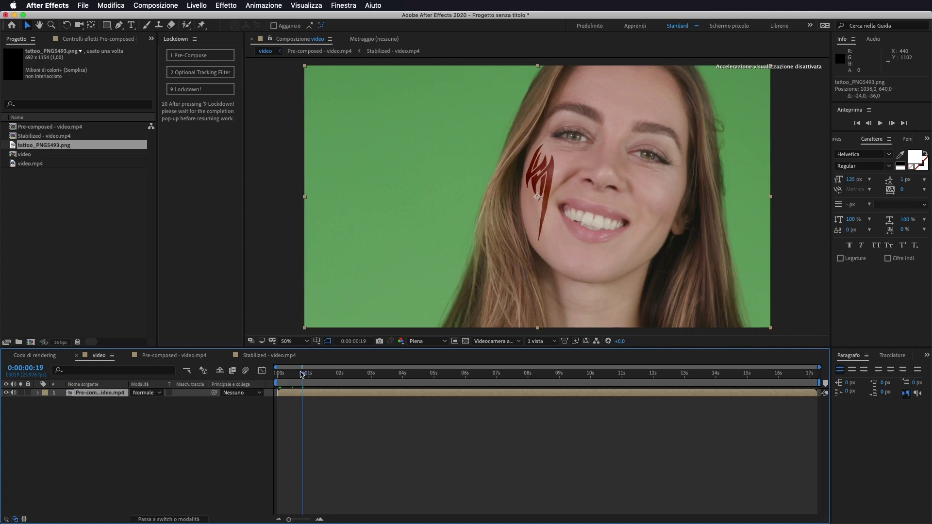
drag(302, 374, 333, 377)
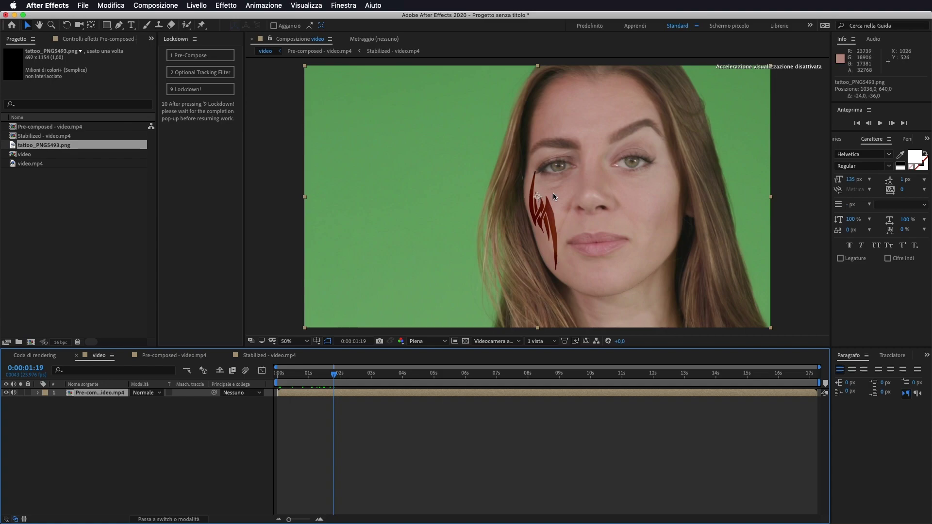
drag(334, 374, 275, 374)
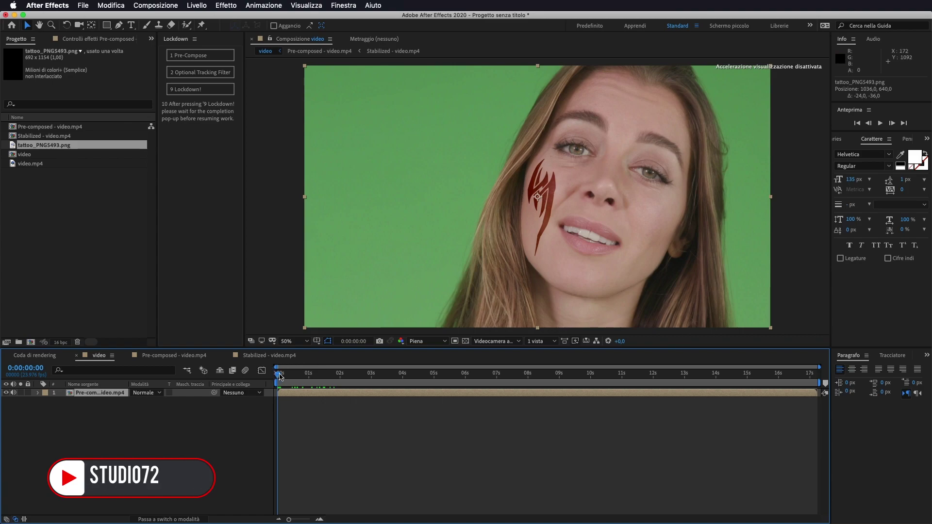
mouse_move(277, 373)
mouse_down()
mouse_move(300, 375)
mouse_move(279, 380)
mouse_up()
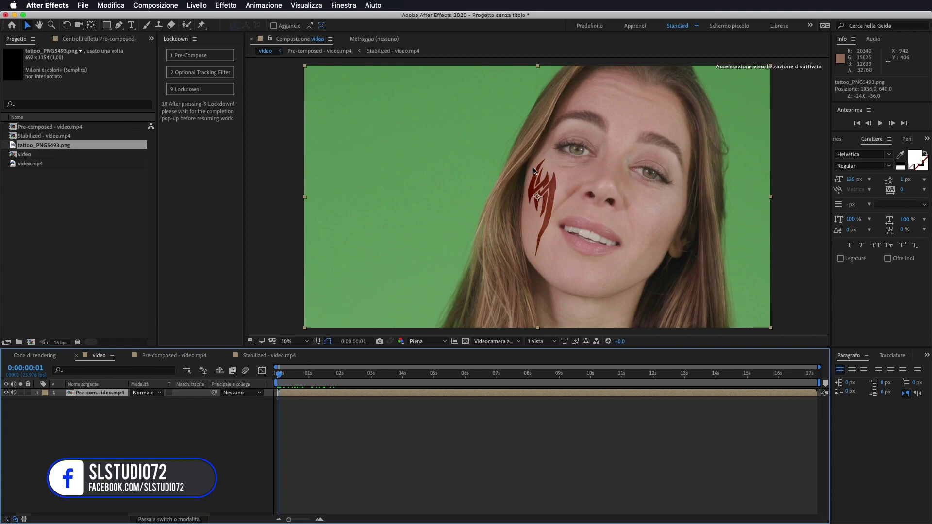